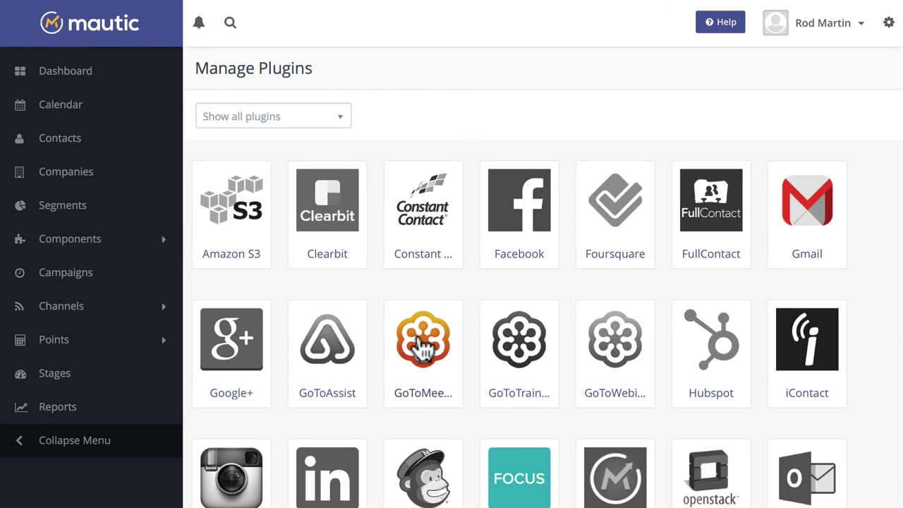
Open the GoToMeeting plugin's settings from Manage Plugins.
{"action": "left_click", "coordinate": [423, 345]}
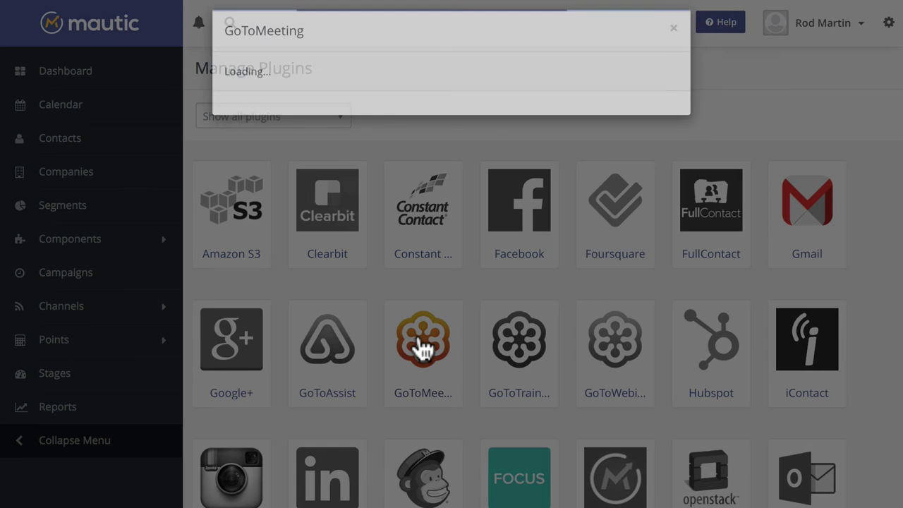
Publish the GoToMeeting plugin, then view the GoToMeeting site's Plans & Pricing page.
{"action": "left_click", "coordinate": [287, 154]}
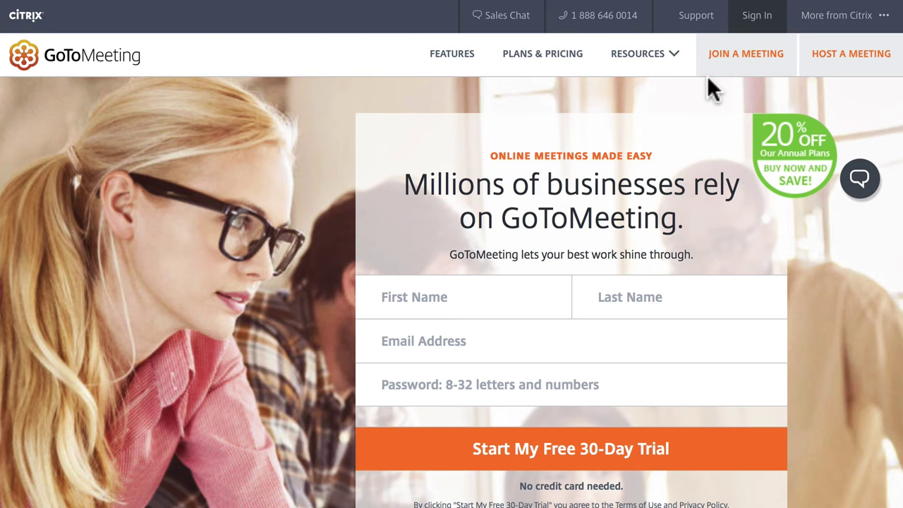
{"action": "left_click", "coordinate": [540, 62]}
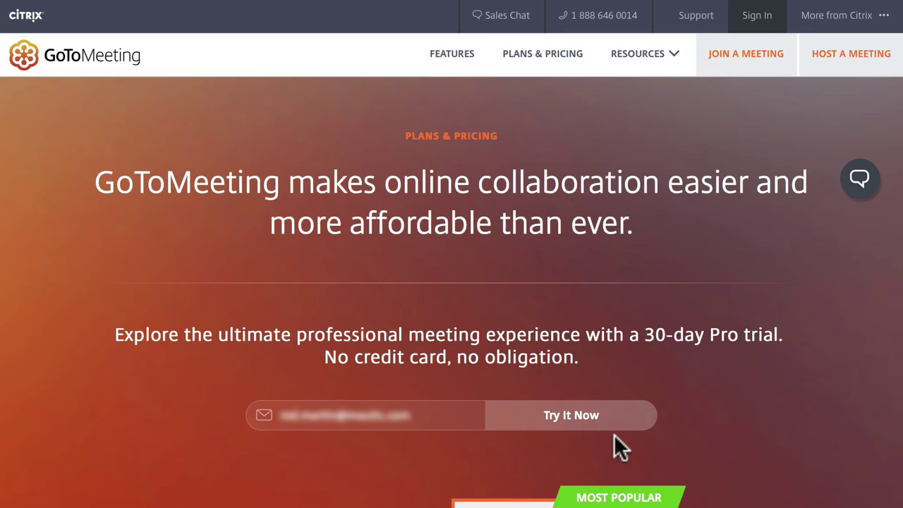
Sign up for the Pro trial with your first name, last name and password, and confirm the meeting room link.
{"action": "left_click", "coordinate": [510, 402]}
{"action": "type", "text": "Rod"}
{"action": "key", "text": "Tab"}
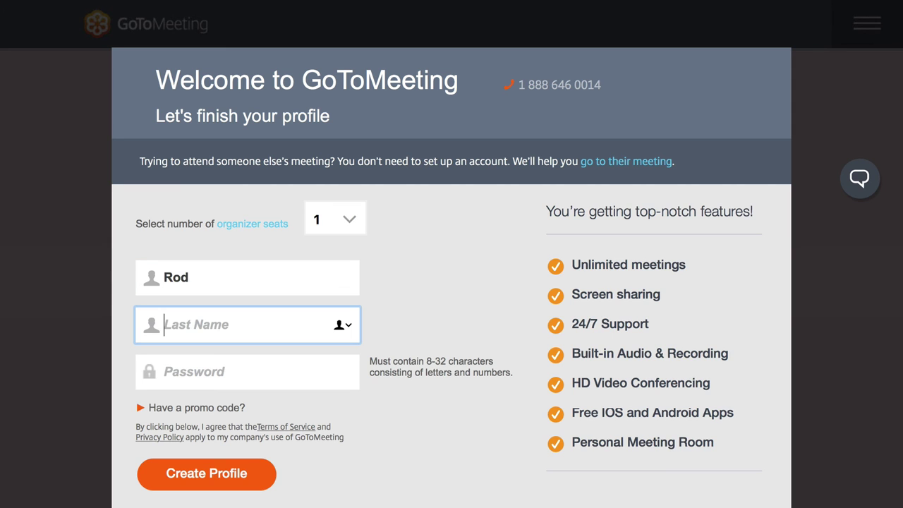
{"action": "type", "text": "Martin"}
{"action": "key", "text": "Tab"}
{"action": "type", "text": "***********"}
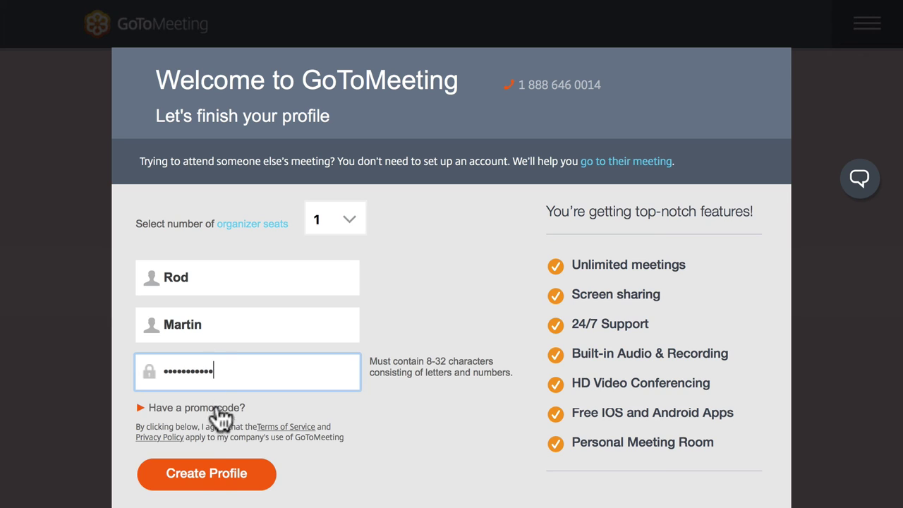
{"action": "left_click", "coordinate": [209, 474]}
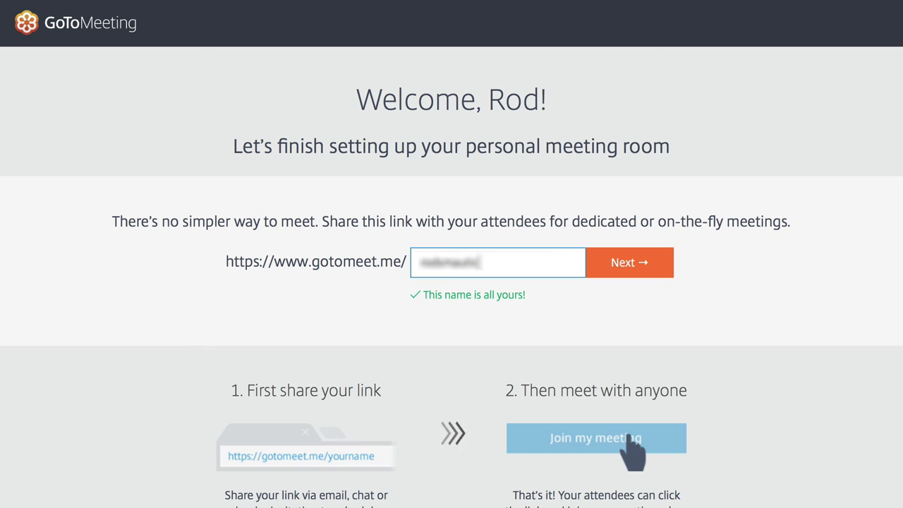
{"action": "left_click", "coordinate": [634, 266]}
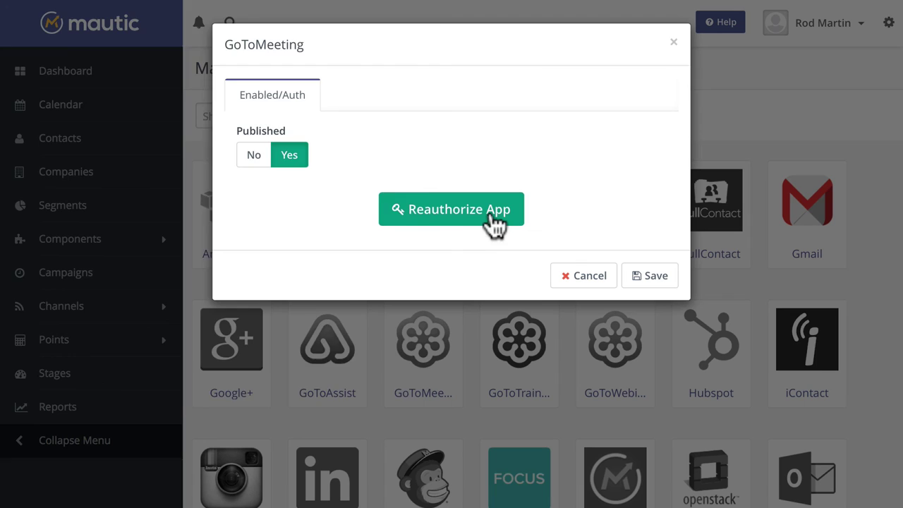
Reauthorize Mautic with the GoToMeeting account, allow access, and save the plugin settings.
{"action": "left_click", "coordinate": [487, 213]}
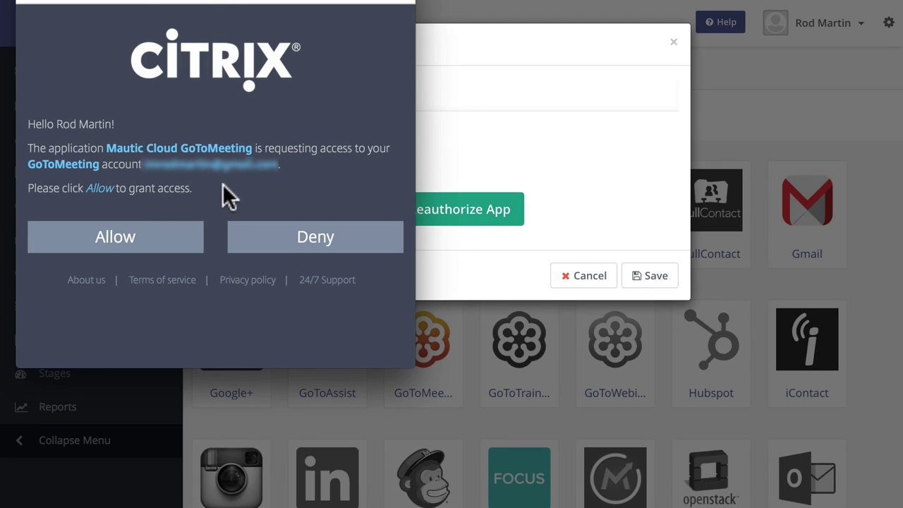
{"action": "left_click", "coordinate": [121, 243]}
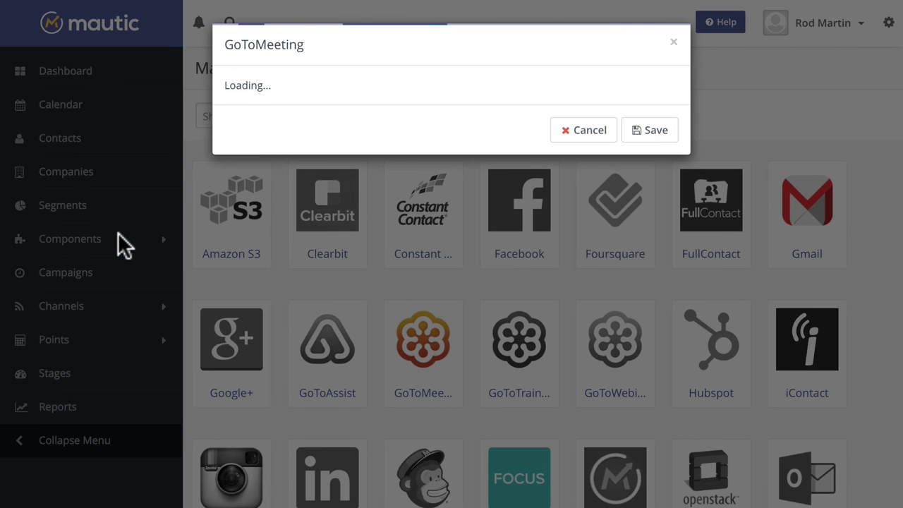
{"action": "left_click", "coordinate": [649, 276]}
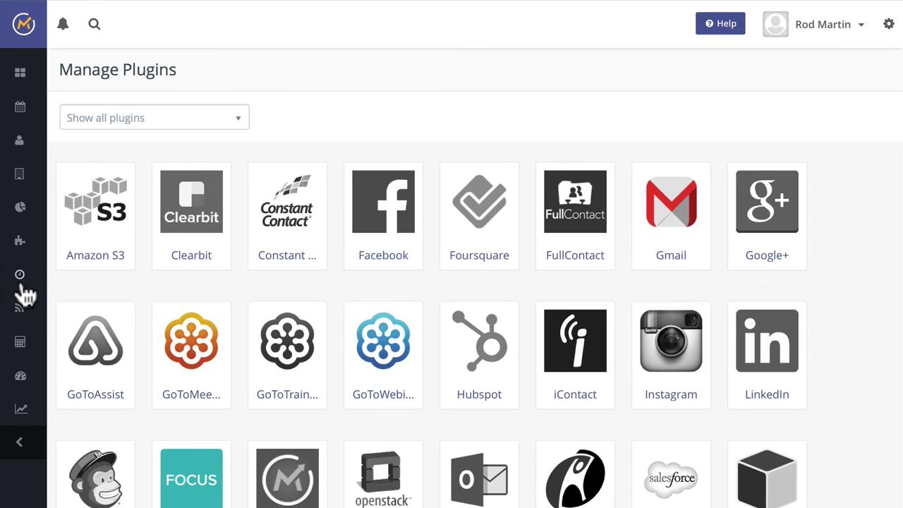
Start a new standalone form named 'Register for GotoMeeting' and go to its fields.
{"action": "mouse_move", "coordinate": [20, 240]}
{"action": "left_click", "coordinate": [84, 268]}
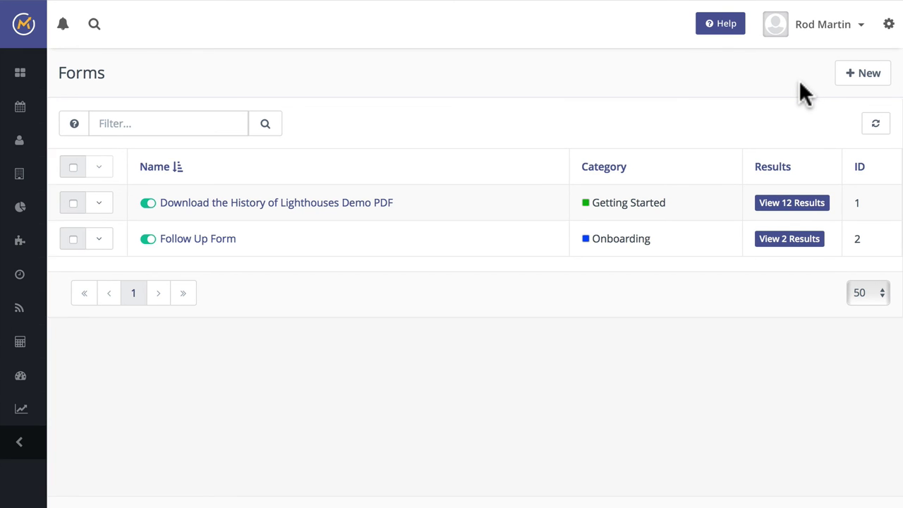
{"action": "left_click", "coordinate": [869, 74]}
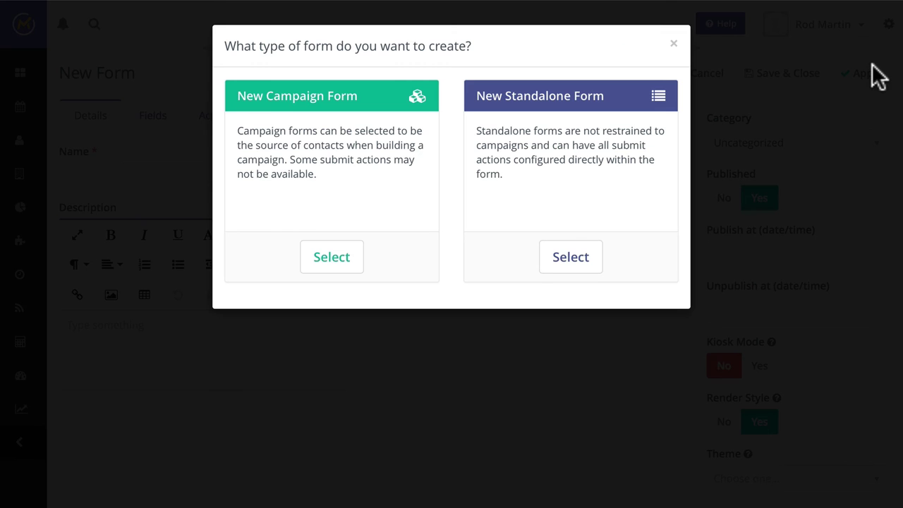
{"action": "left_click", "coordinate": [568, 257]}
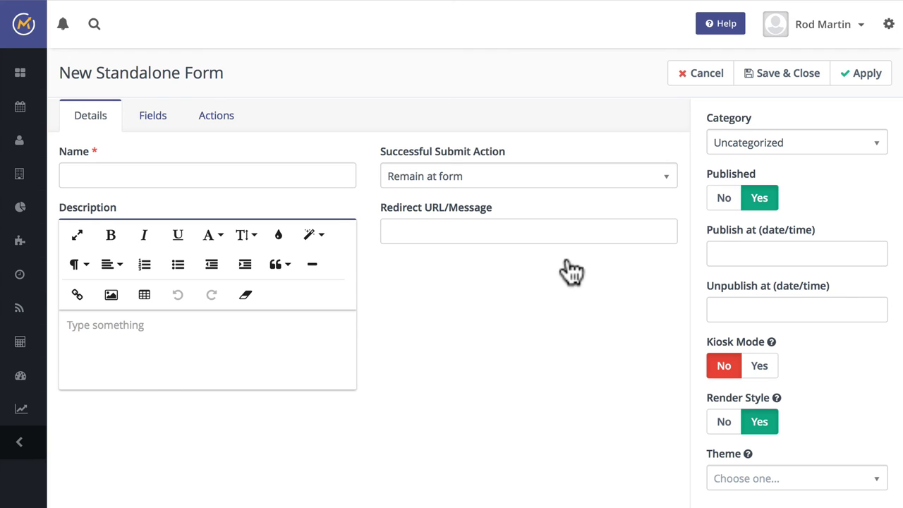
{"action": "type", "text": "Register for GotoMeeting"}
{"action": "left_click", "coordinate": [154, 119]}
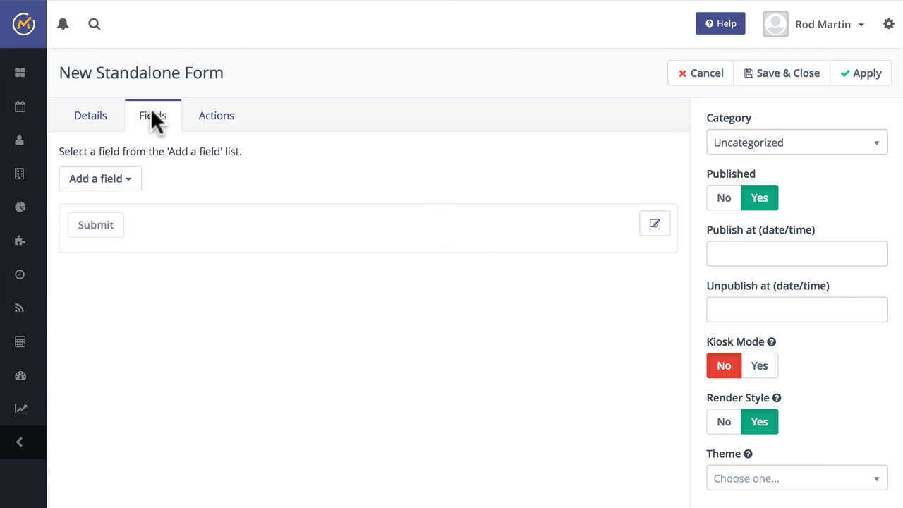
{"action": "left_click", "coordinate": [111, 182]}
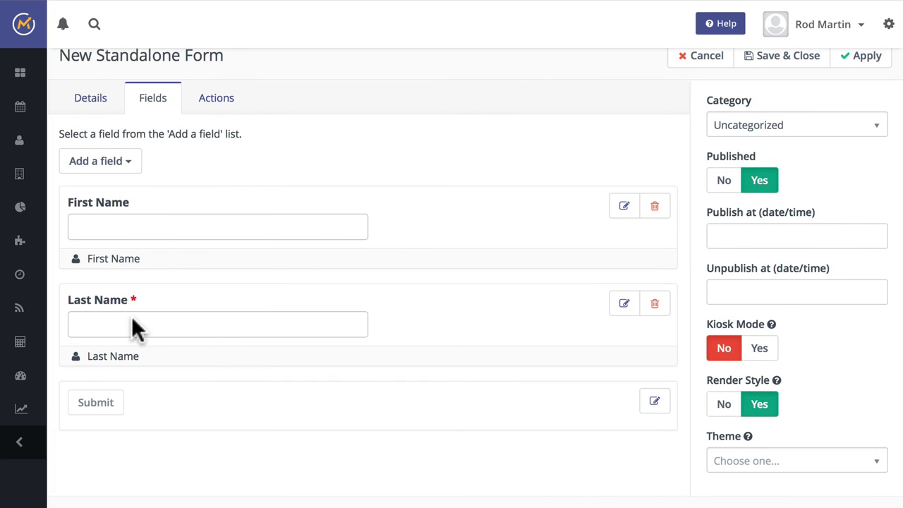
Add a required 'GoToMeeting - Upcoming meetings' field labelled 'Select the Meeting' to the form.
{"action": "left_click", "coordinate": [95, 163]}
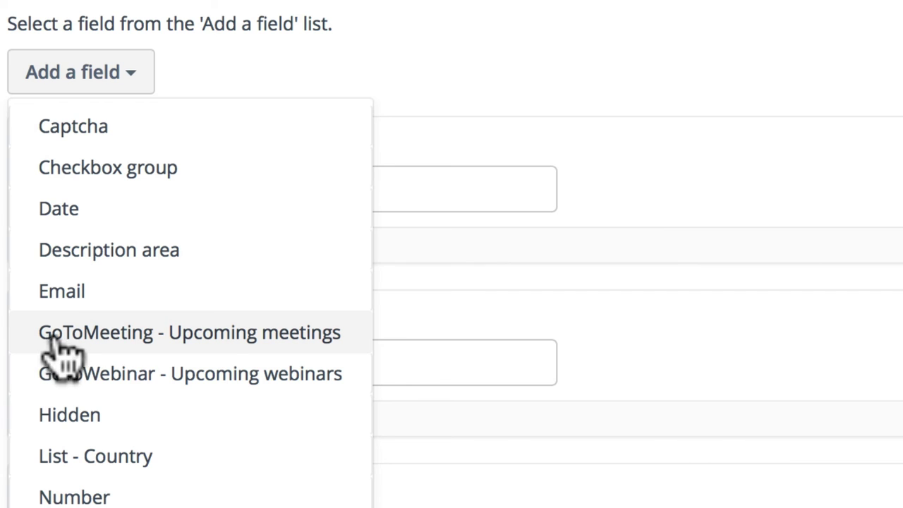
{"action": "left_click", "coordinate": [208, 338]}
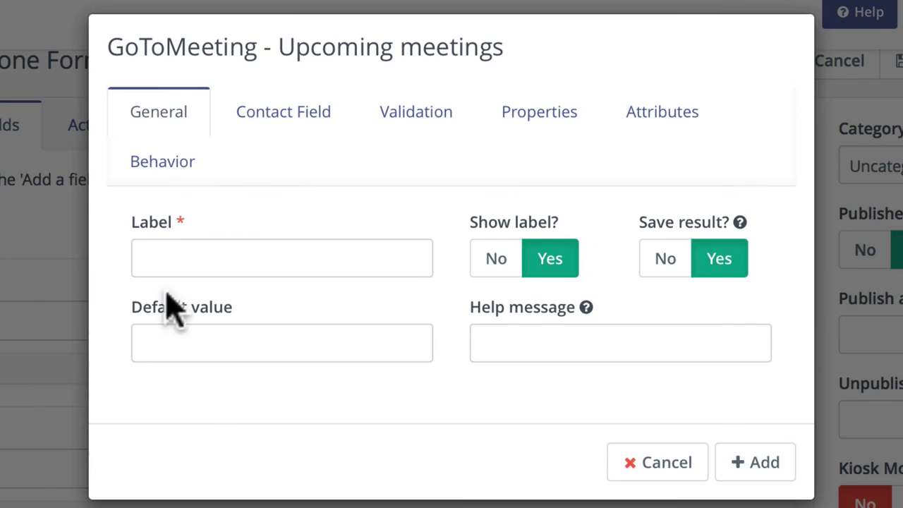
{"action": "left_click", "coordinate": [197, 252]}
{"action": "type", "text": "Seel"}
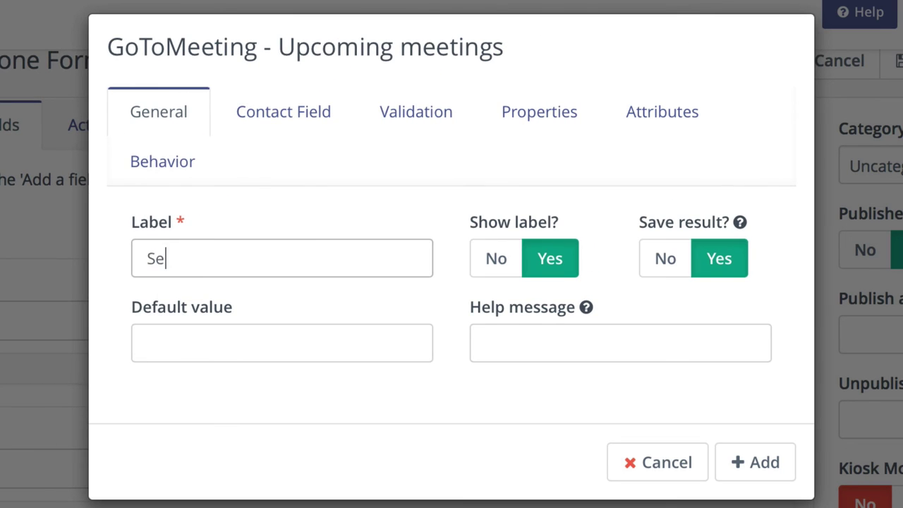
{"action": "key", "text": "BackSpace"}
{"action": "key", "text": "BackSpace"}
{"action": "type", "text": "lect the Meeting"}
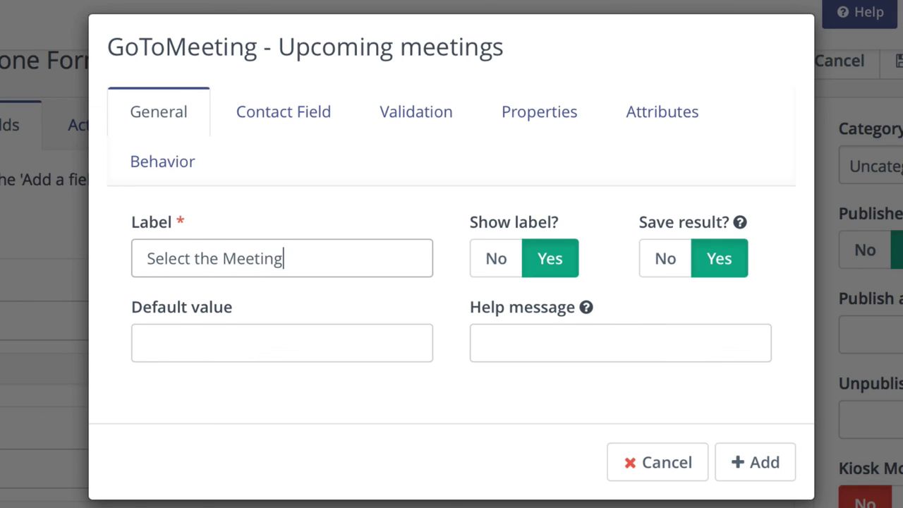
{"action": "left_click", "coordinate": [283, 113]}
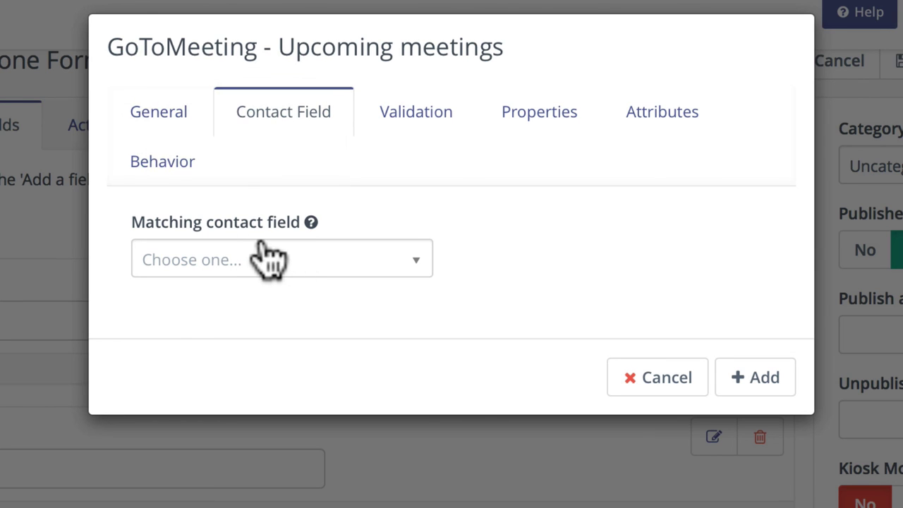
{"action": "left_click", "coordinate": [426, 119]}
{"action": "left_click", "coordinate": [546, 265]}
{"action": "left_click", "coordinate": [749, 382]}
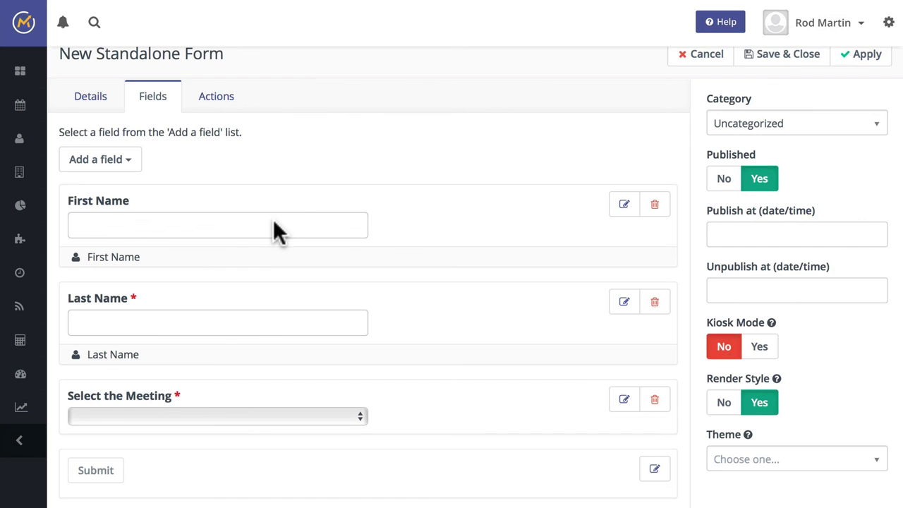
Add an Email field to the form.
{"action": "scroll", "coordinate": [272, 219], "scroll_direction": "down", "scroll_amount": 1}
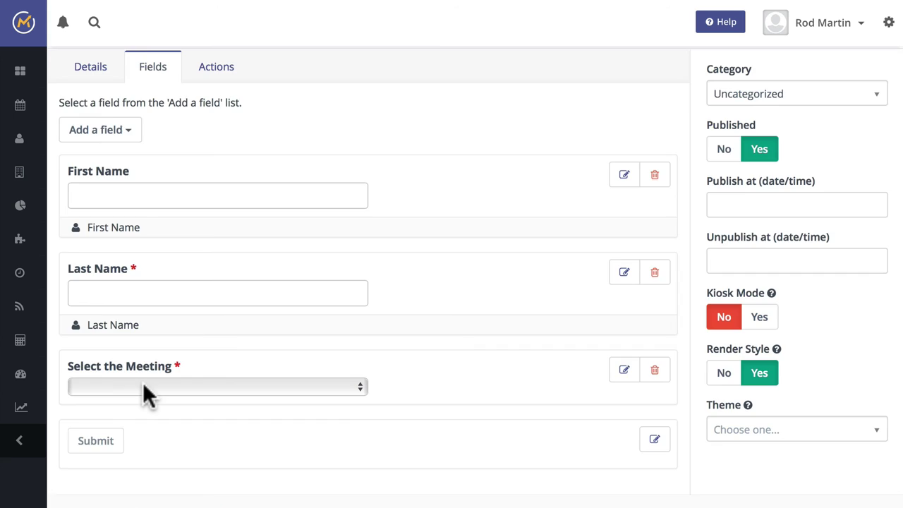
{"action": "scroll", "coordinate": [143, 382], "scroll_direction": "up", "scroll_amount": 1}
{"action": "left_click", "coordinate": [96, 162]}
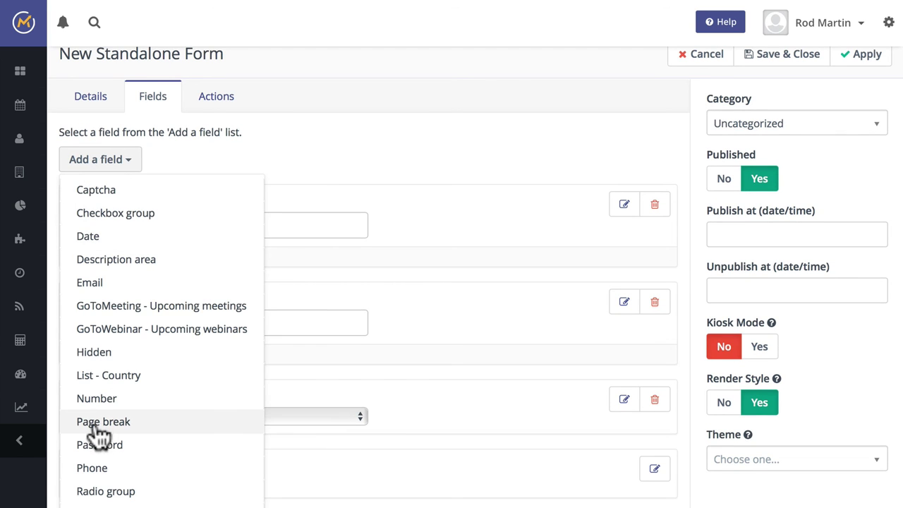
{"action": "left_click", "coordinate": [104, 287]}
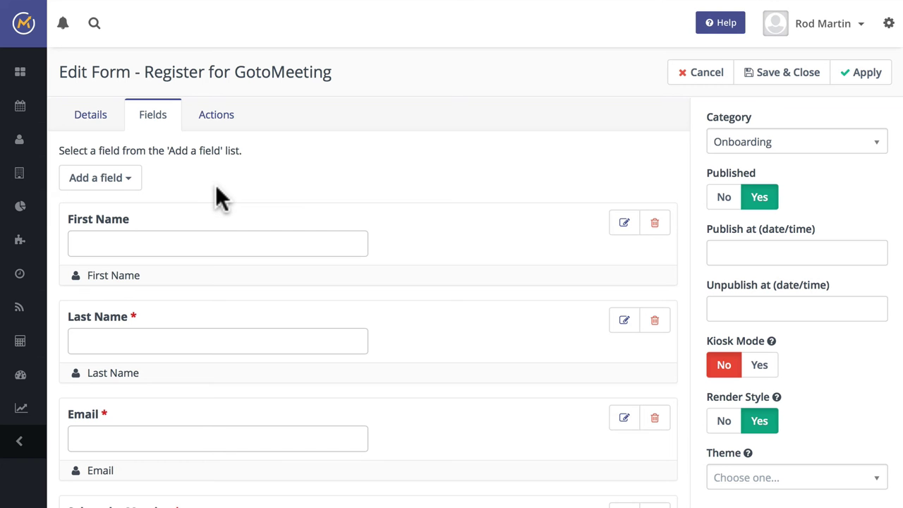
Try a Modify contact's segments submit action for Onboarding, then cancel it.
{"action": "left_click", "coordinate": [216, 117]}
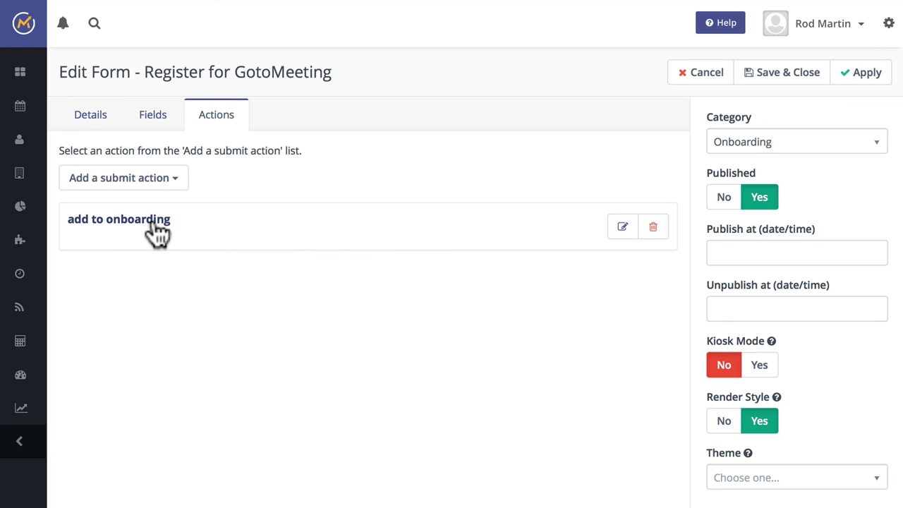
{"action": "left_click", "coordinate": [120, 185]}
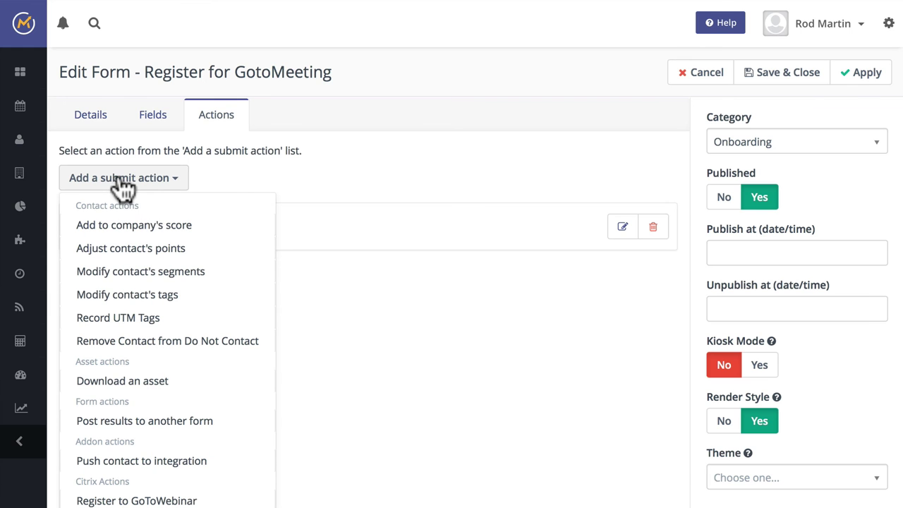
{"action": "left_click", "coordinate": [165, 277]}
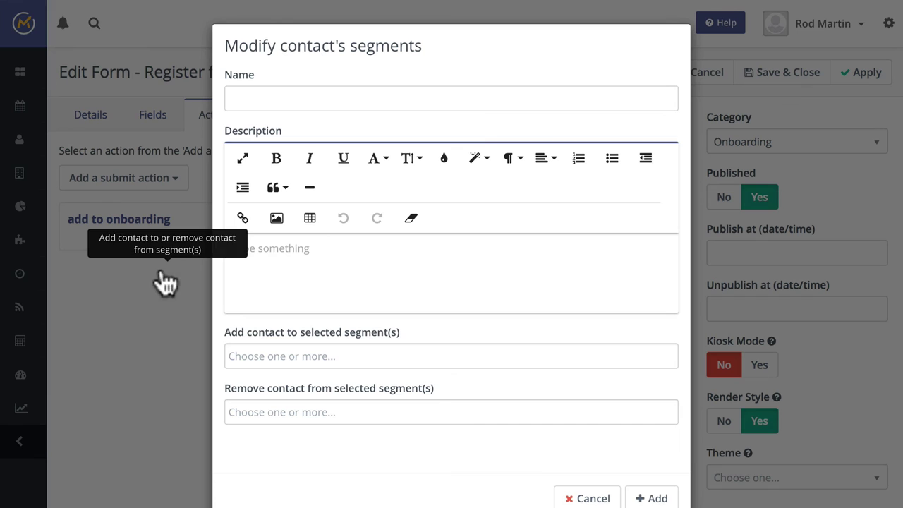
{"action": "left_click", "coordinate": [268, 353]}
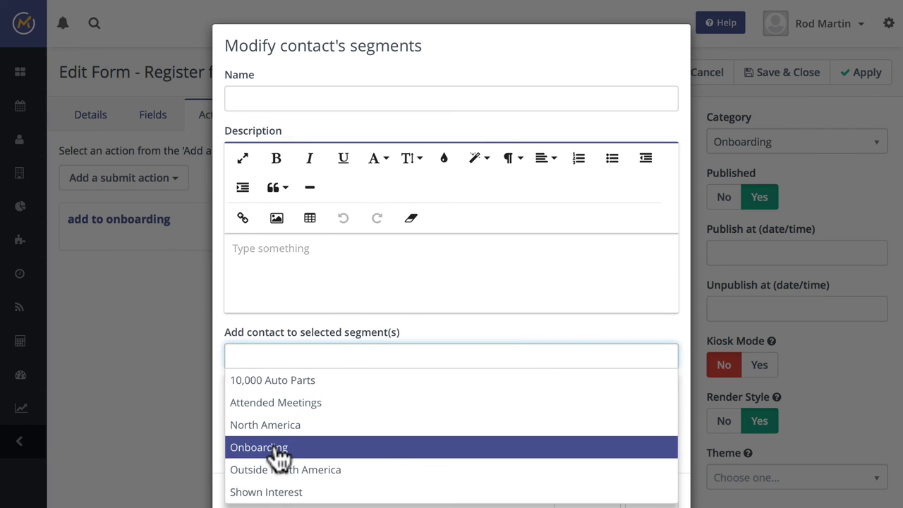
{"action": "left_click", "coordinate": [275, 446]}
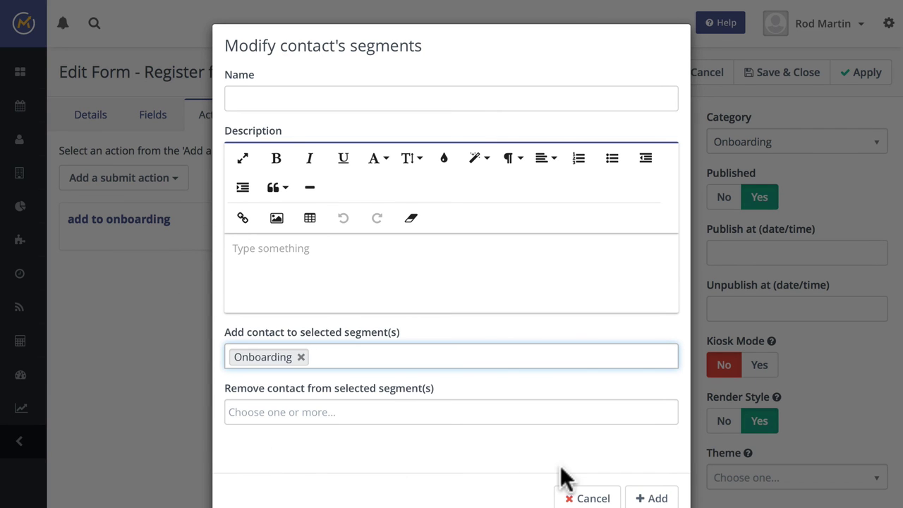
{"action": "left_click", "coordinate": [588, 498]}
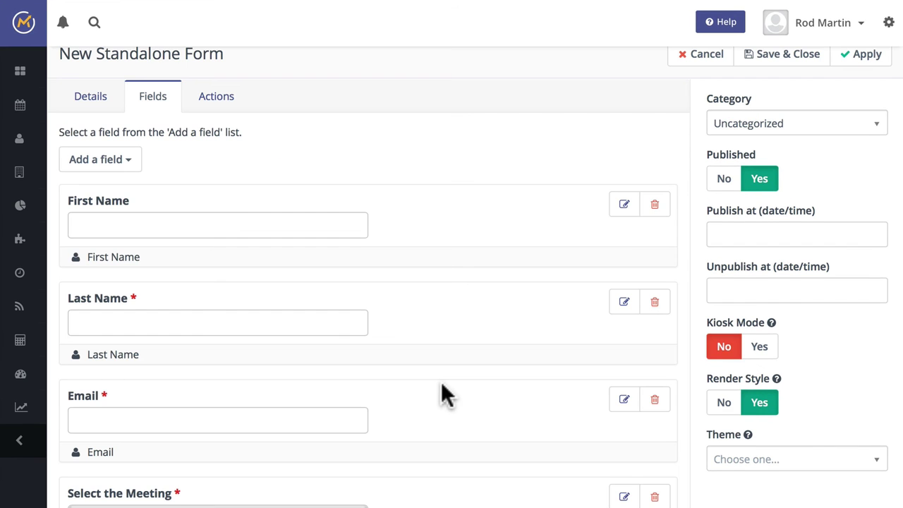
File the form under the Onboarding category and save and close it.
{"action": "scroll", "coordinate": [430, 221], "scroll_direction": "down", "scroll_amount": 4}
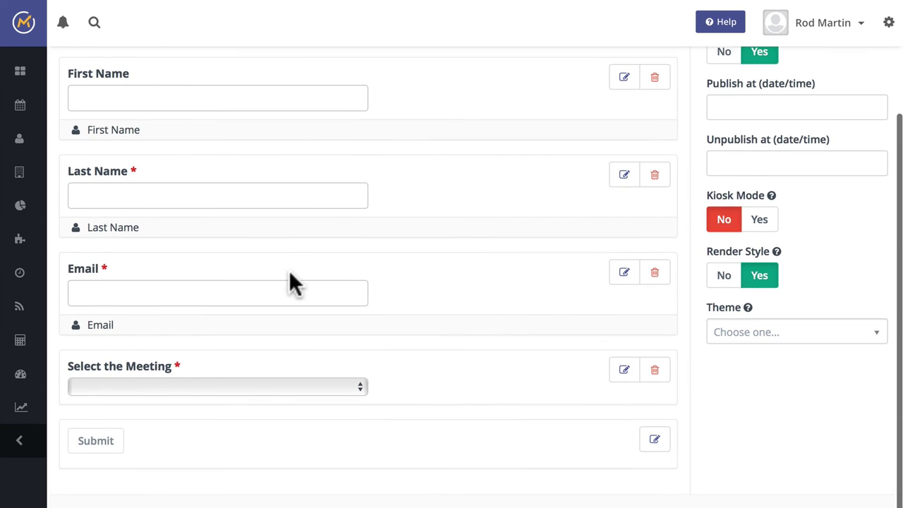
{"action": "scroll", "coordinate": [267, 387], "scroll_direction": "up", "scroll_amount": 5}
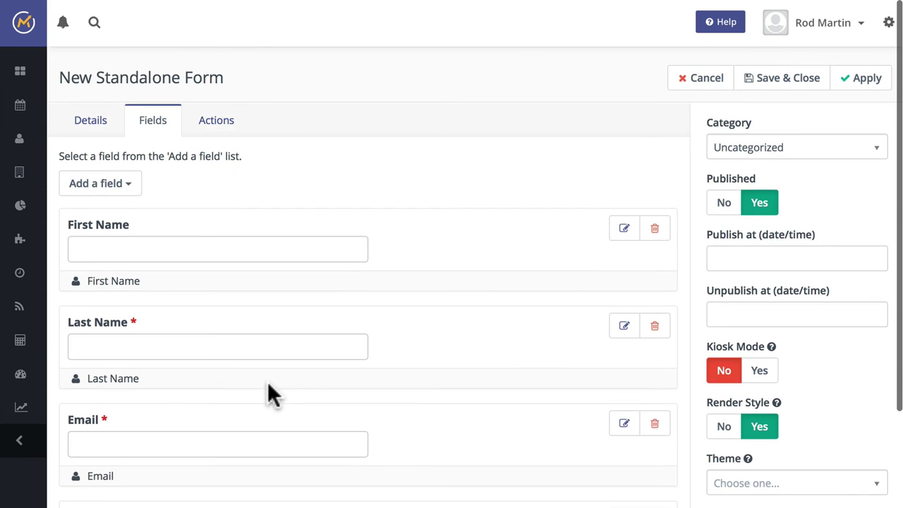
{"action": "left_click", "coordinate": [750, 146]}
{"action": "left_click", "coordinate": [746, 238]}
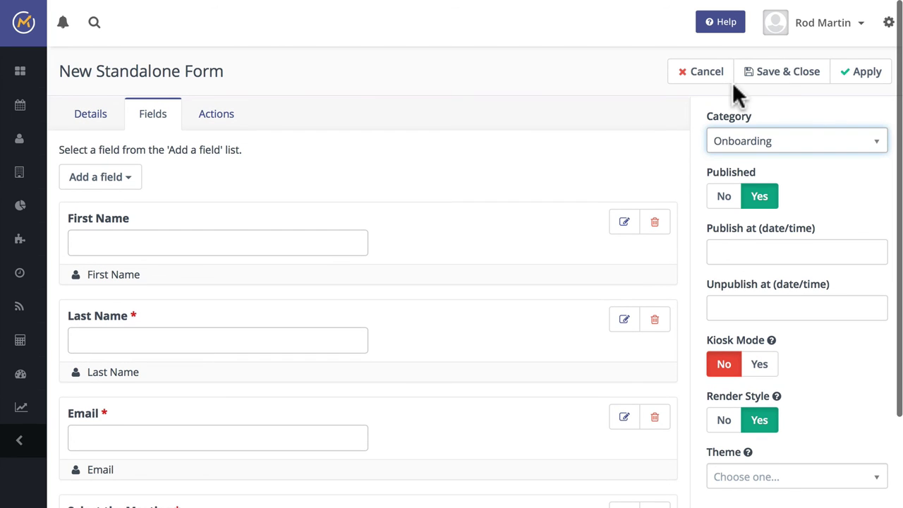
{"action": "left_click", "coordinate": [780, 79]}
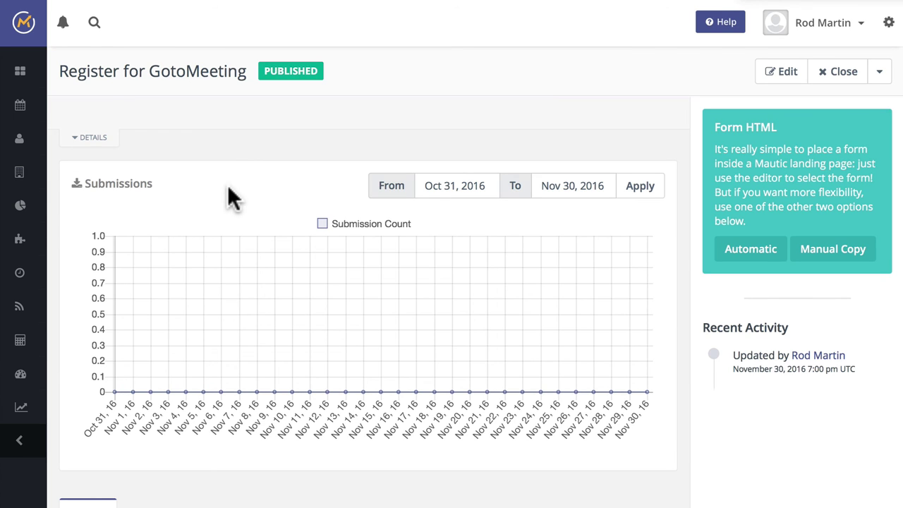
Create a new template email from Channels > Emails.
{"action": "mouse_move", "coordinate": [17, 314]}
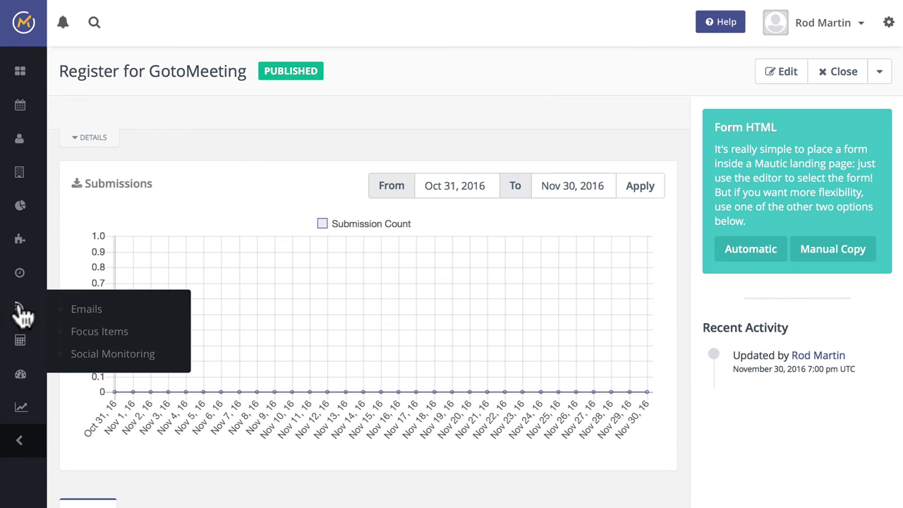
{"action": "left_click", "coordinate": [93, 312]}
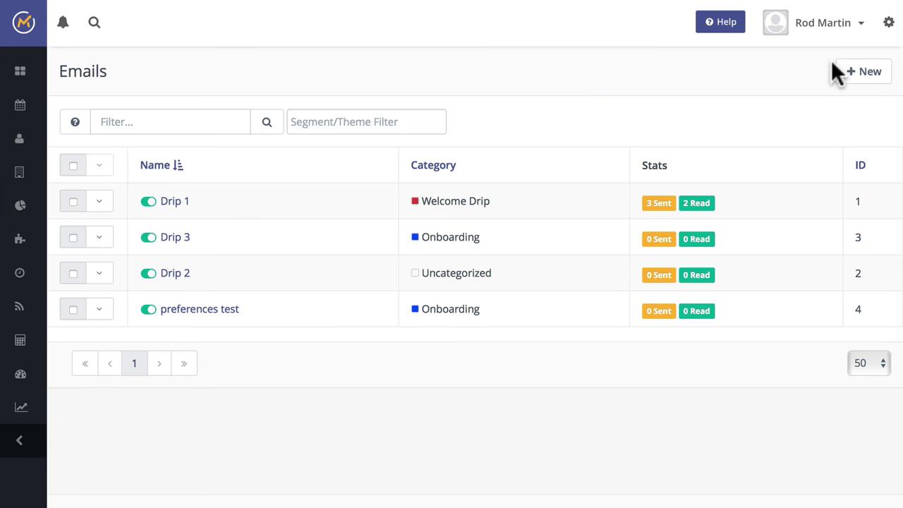
{"action": "left_click", "coordinate": [867, 76]}
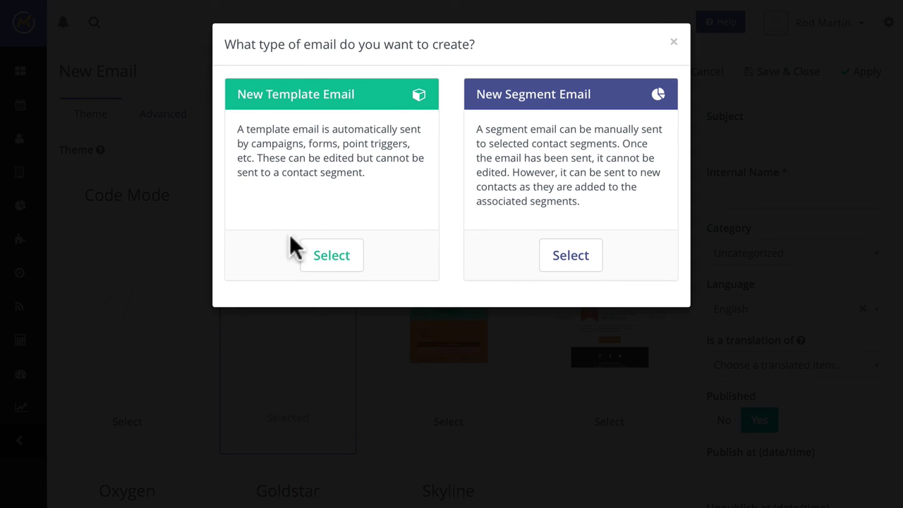
{"action": "left_click", "coordinate": [337, 259]}
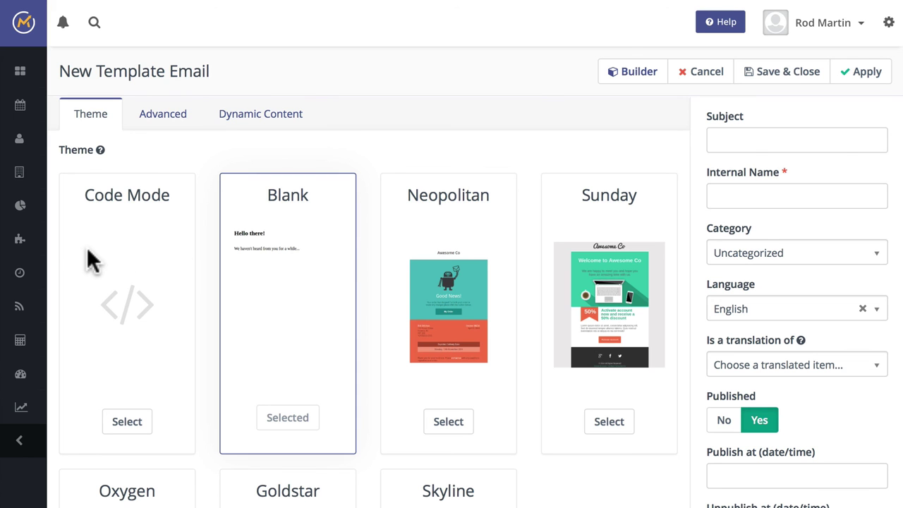
Use the Neopolitan theme and replace the Awesome Co header with the host's '… Meeting' title.
{"action": "left_click", "coordinate": [448, 421]}
{"action": "left_click", "coordinate": [638, 71]}
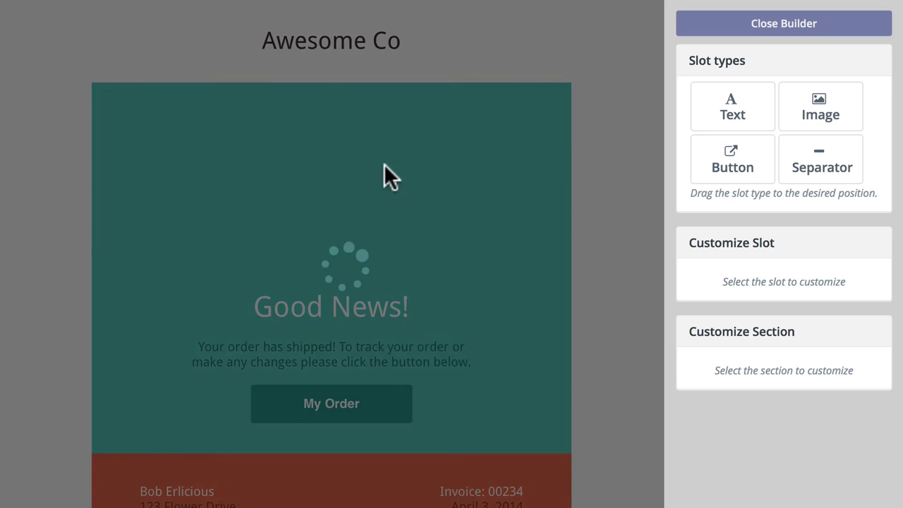
{"action": "triple_click", "coordinate": [339, 42]}
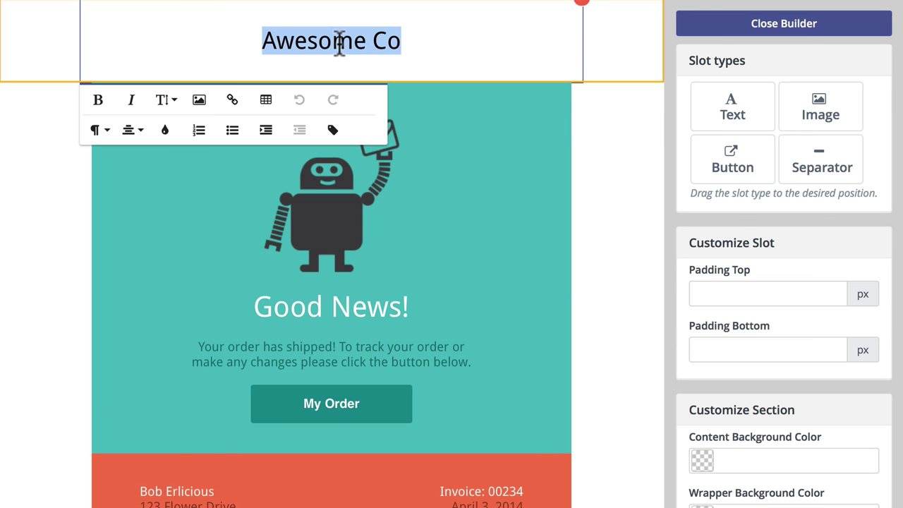
{"action": "type", "text": "Rod's M"}
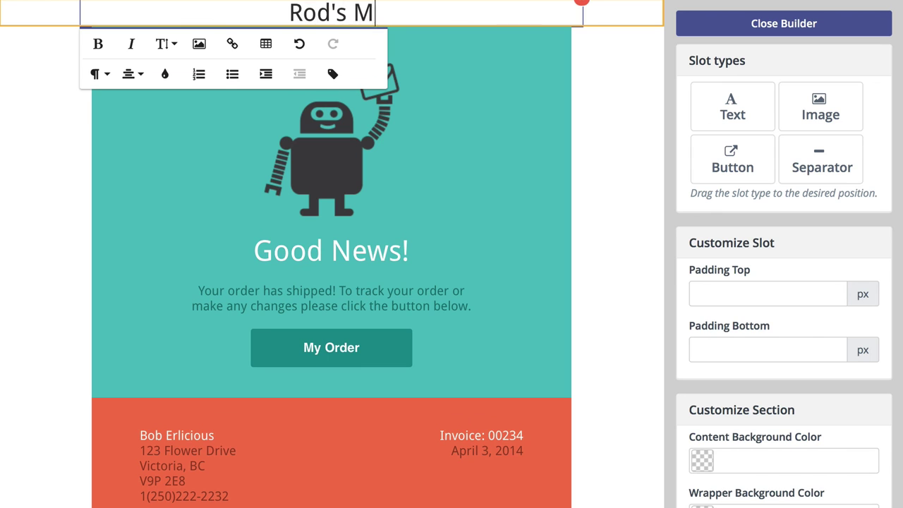
{"action": "type", "text": "eeting"}
{"action": "key", "text": "Return"}
{"action": "left_click", "coordinate": [201, 20]}
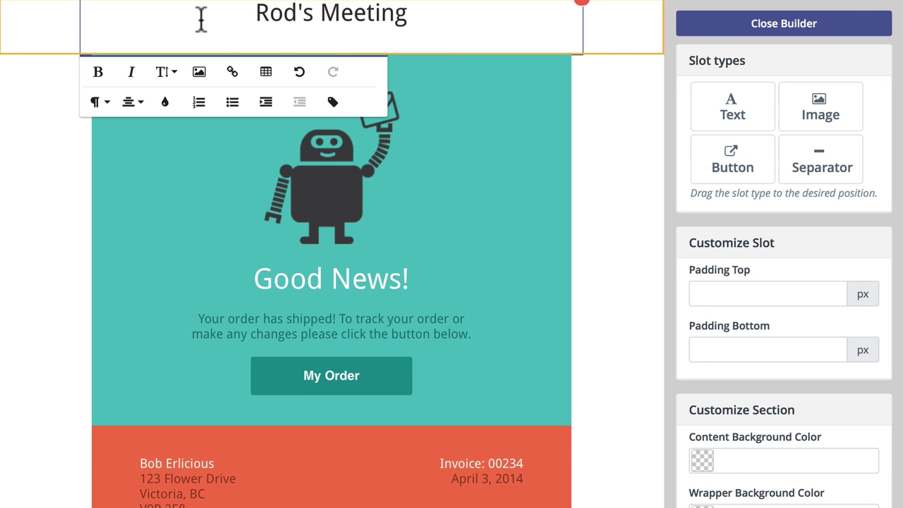
{"action": "key", "text": "Return"}
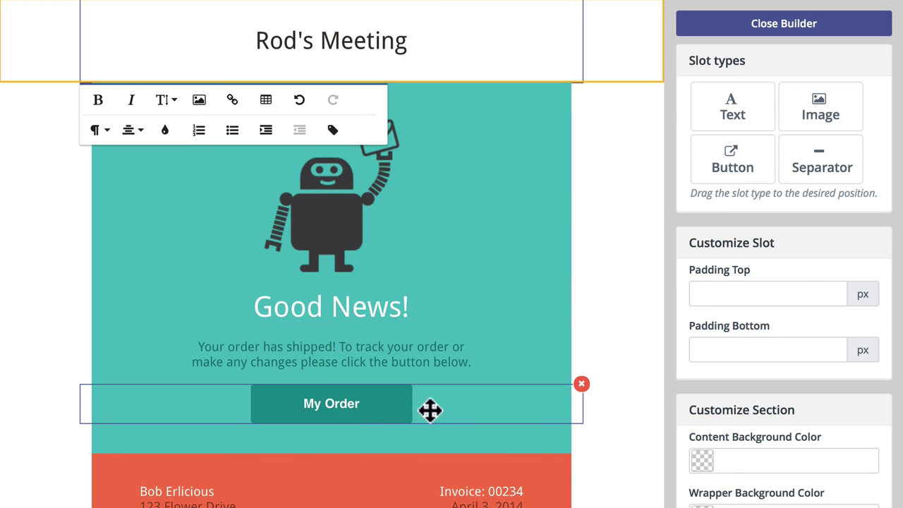
Insert the GoToMeeting Start Button token below 'Good News!' and close the builder.
{"action": "left_click", "coordinate": [473, 363]}
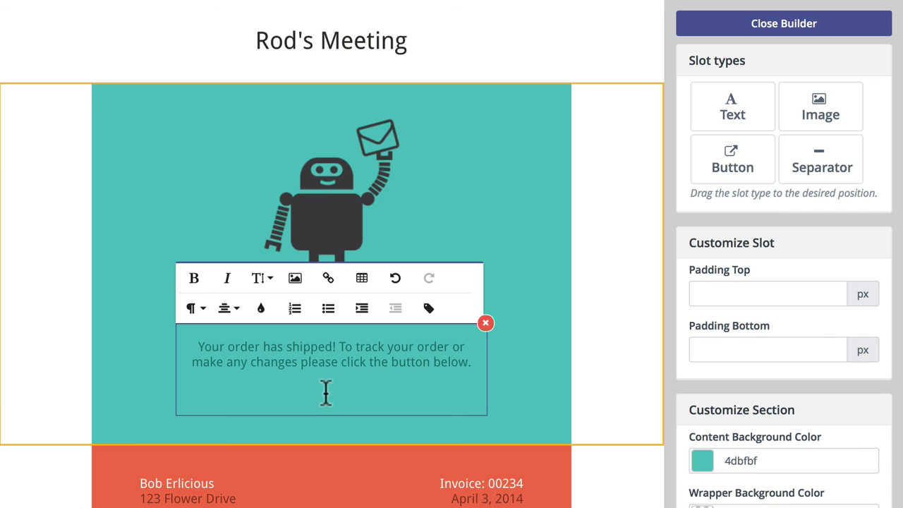
{"action": "left_click", "coordinate": [429, 310]}
{"action": "type", "text": "g"}
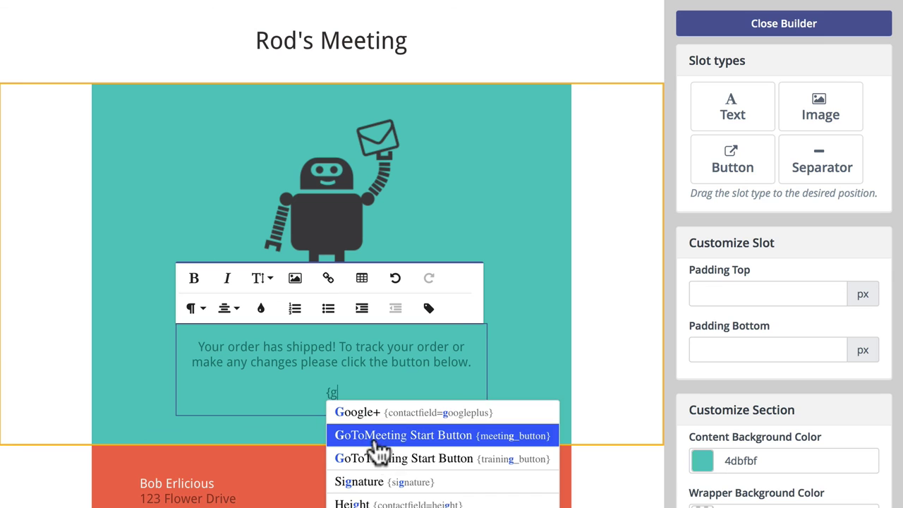
{"action": "left_click", "coordinate": [437, 435]}
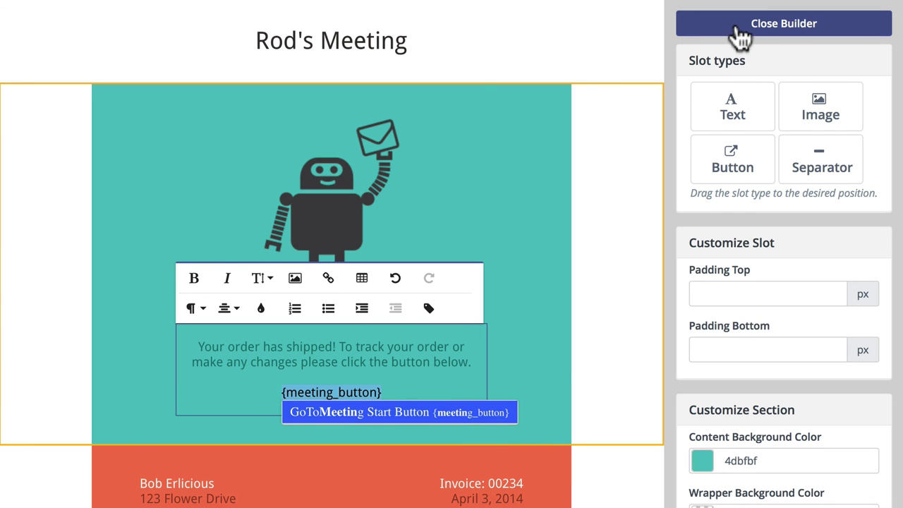
{"action": "left_click", "coordinate": [738, 28]}
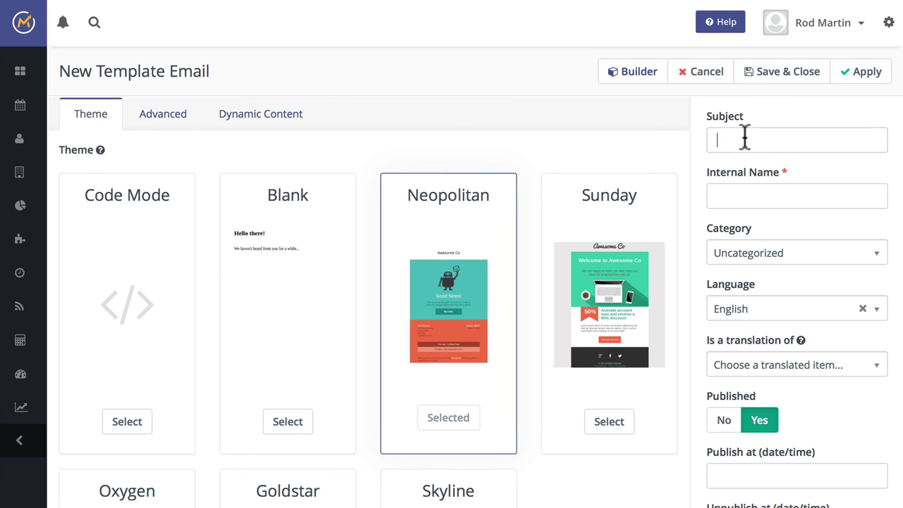
Give the email subject 'Launch your meeting', internal name 'gotomeeting start', category Onboarding, and save it.
{"action": "type", "text": "Launch your meeting"}
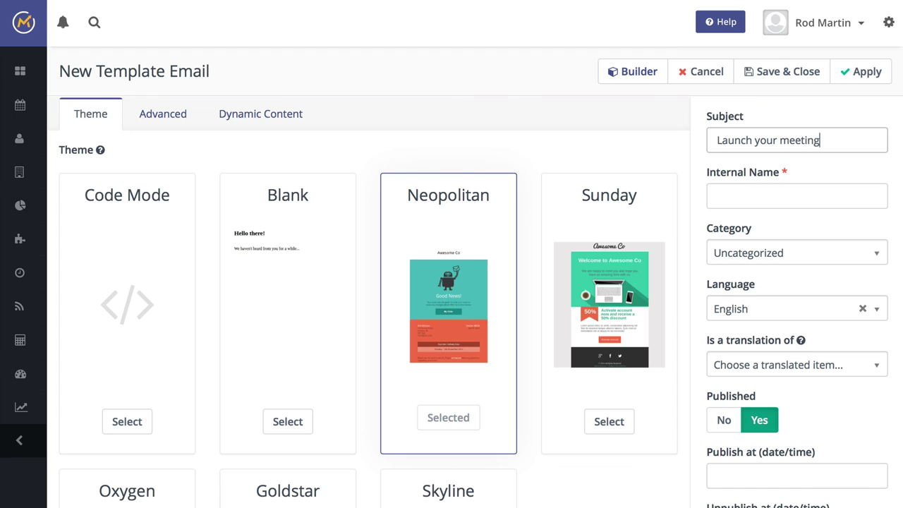
{"action": "key", "text": "Tab"}
{"action": "type", "text": "gotom"}
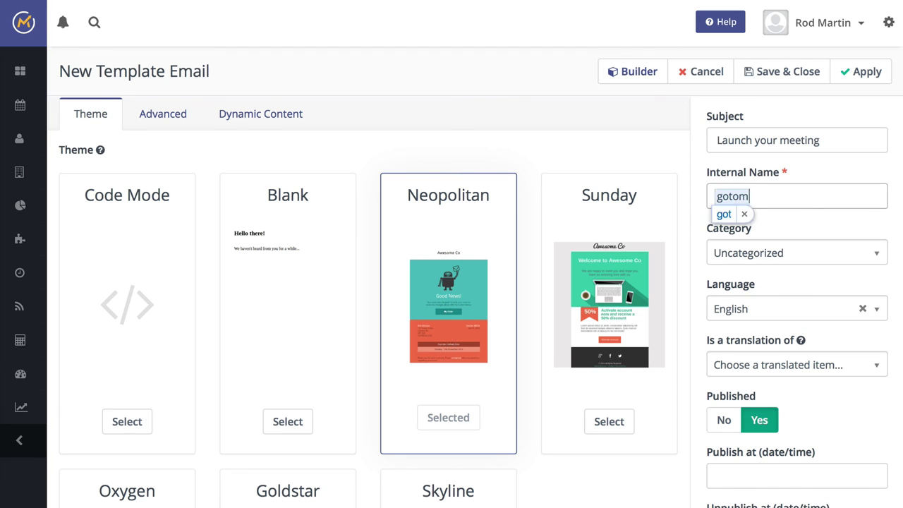
{"action": "type", "text": "eeting start"}
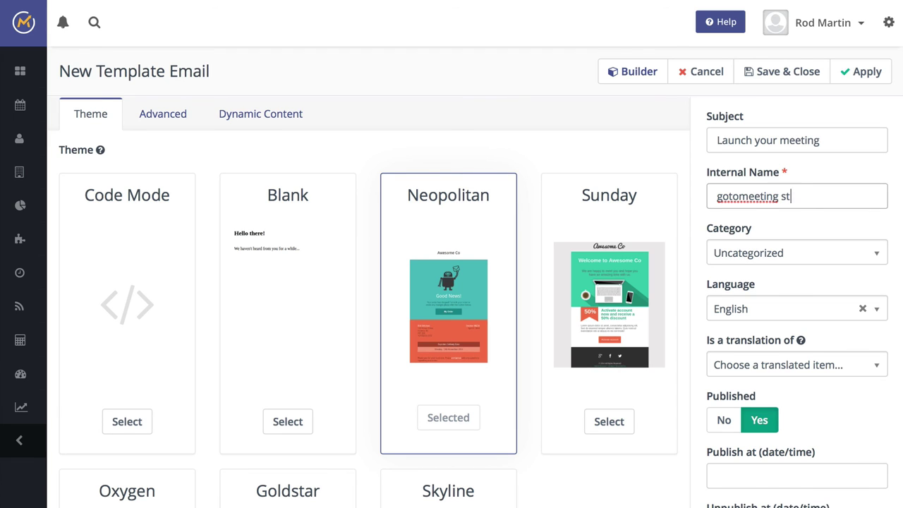
{"action": "left_click", "coordinate": [773, 261]}
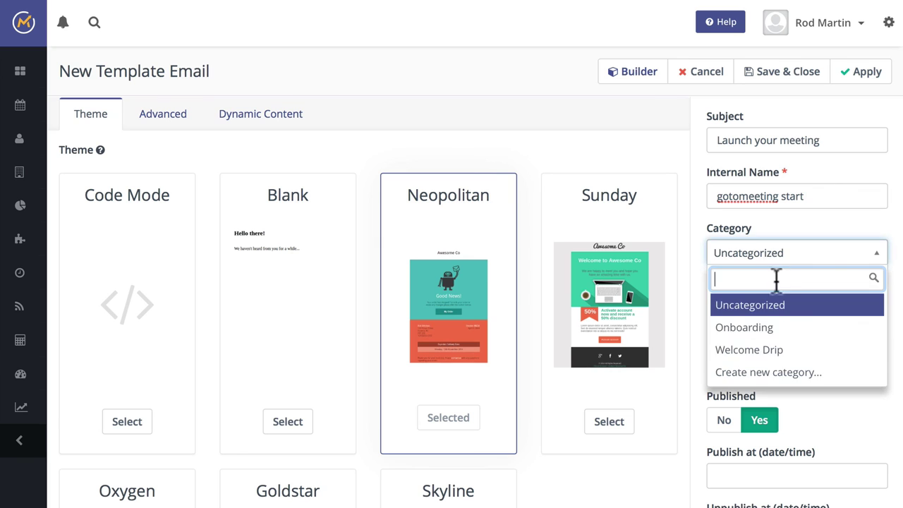
{"action": "left_click", "coordinate": [773, 326]}
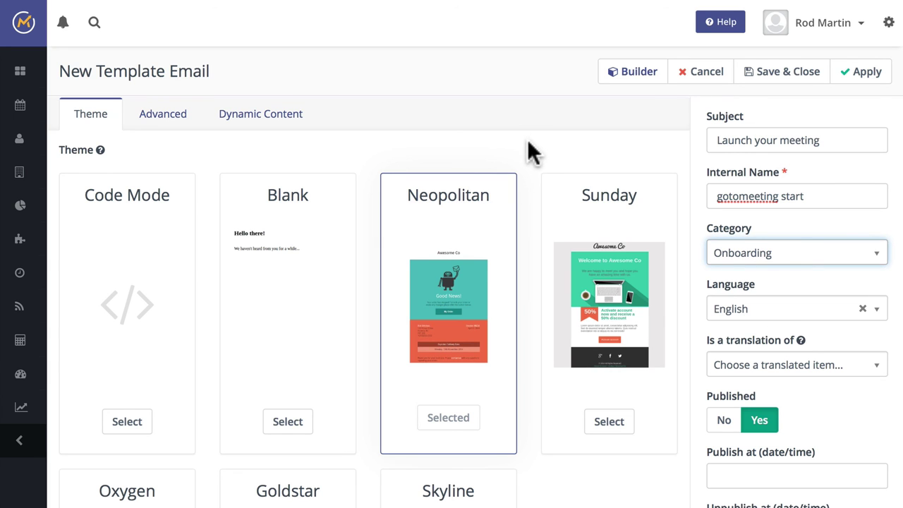
{"action": "left_click", "coordinate": [767, 73]}
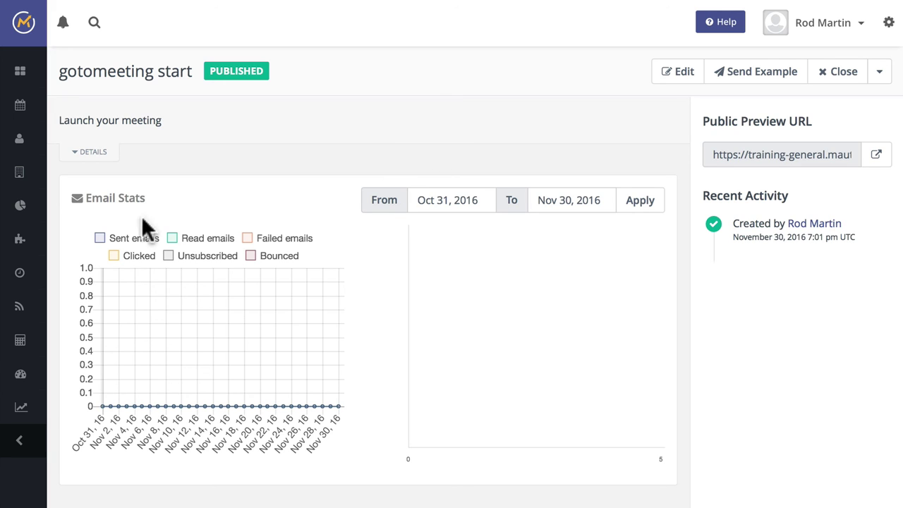
Create a new campaign named 'Meeting Campaign' and open its event builder.
{"action": "left_click", "coordinate": [21, 276]}
{"action": "left_click", "coordinate": [869, 76]}
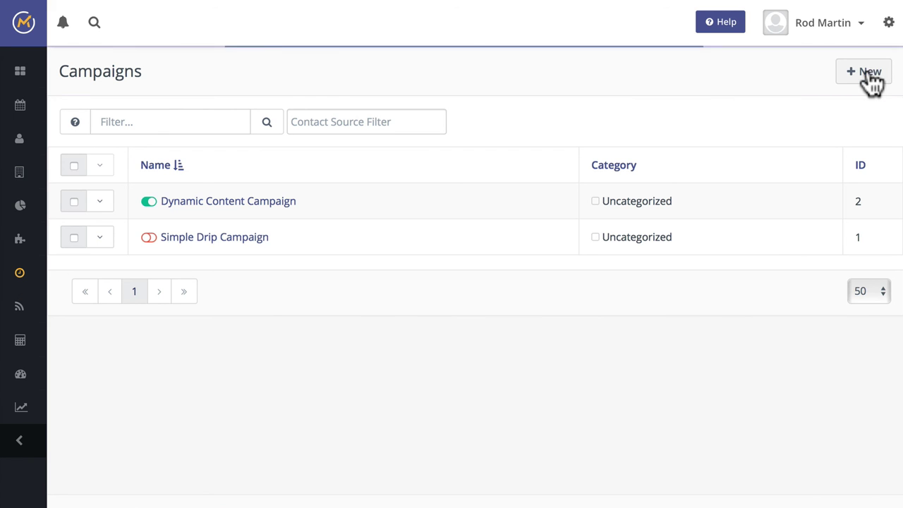
{"action": "left_click", "coordinate": [191, 135]}
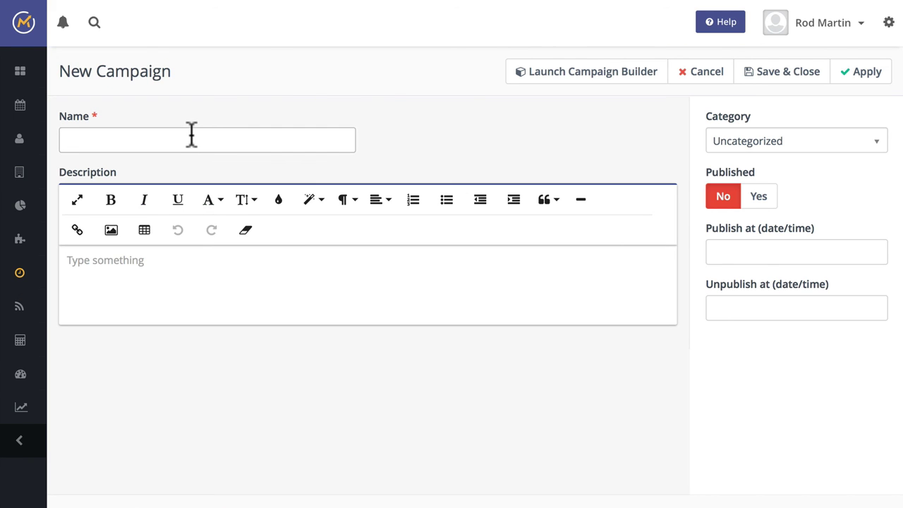
{"action": "type", "text": "Meeting Camp"}
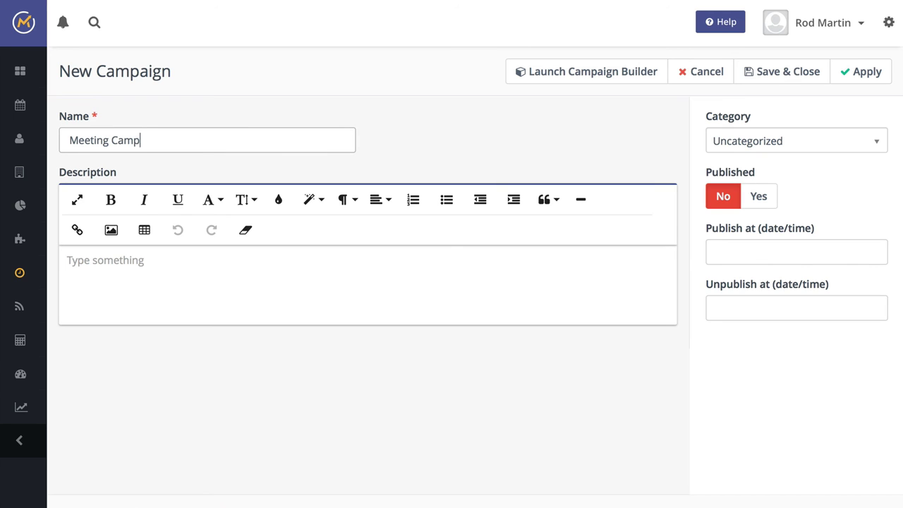
{"action": "type", "text": "aign"}
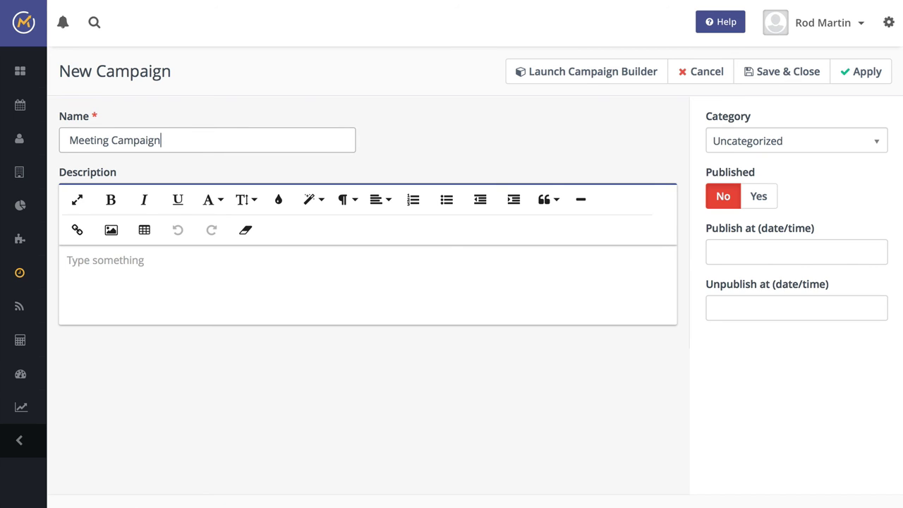
{"action": "left_click", "coordinate": [578, 72]}
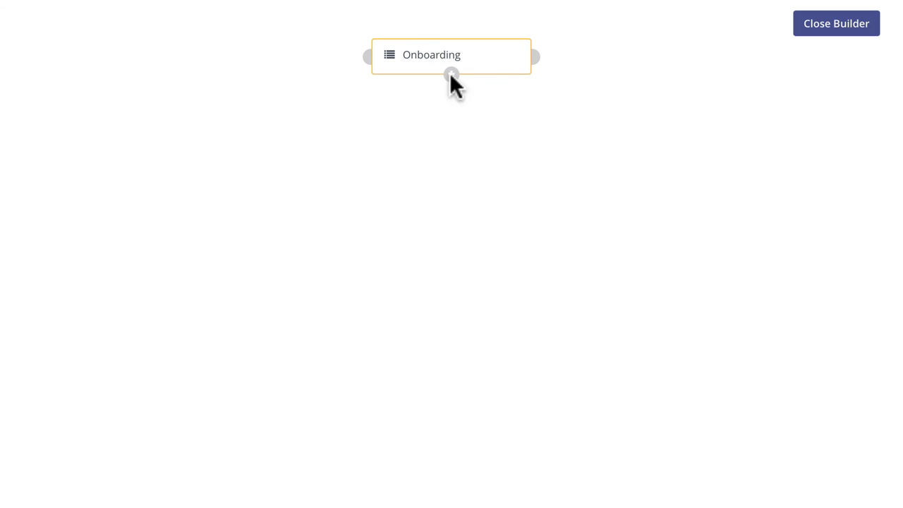
Add a GoToMeeting action 'send link' after Onboarding, for December Update with the 'gotomeeting start' template.
{"action": "left_click", "coordinate": [450, 75]}
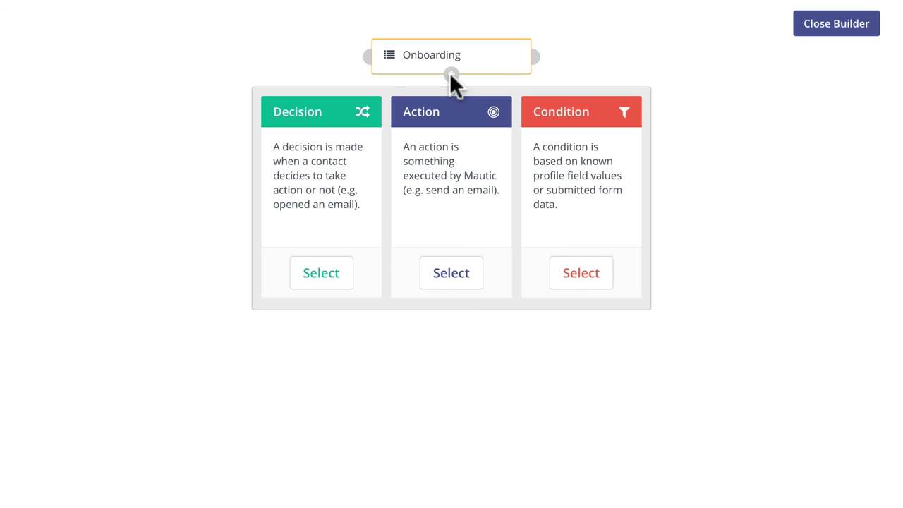
{"action": "left_click", "coordinate": [443, 283]}
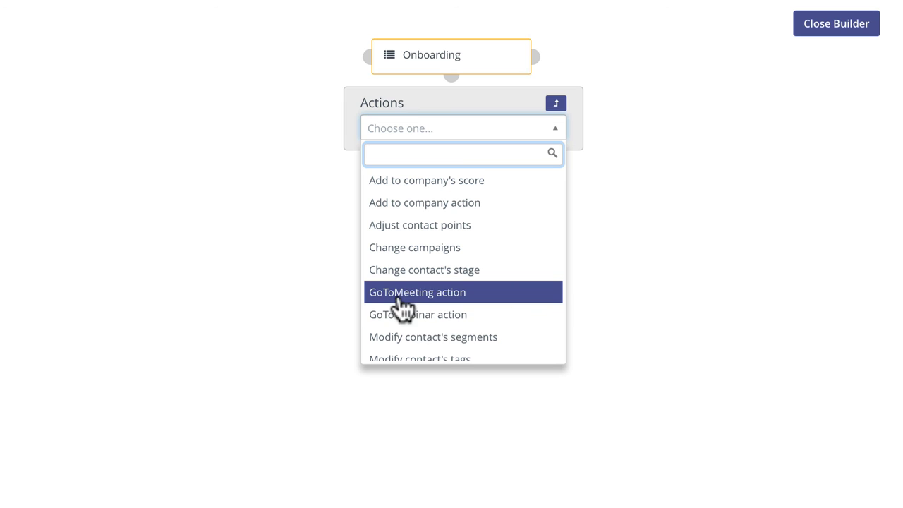
{"action": "left_click", "coordinate": [404, 296]}
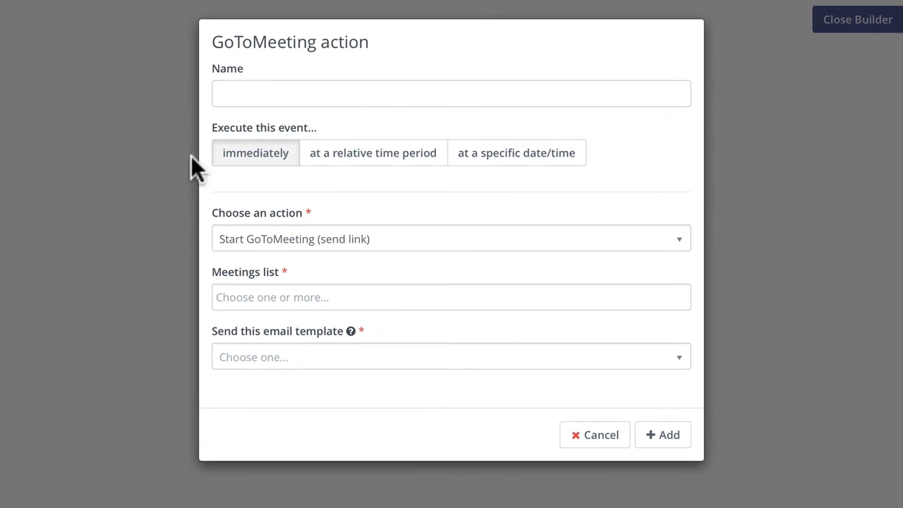
{"action": "left_click", "coordinate": [263, 93]}
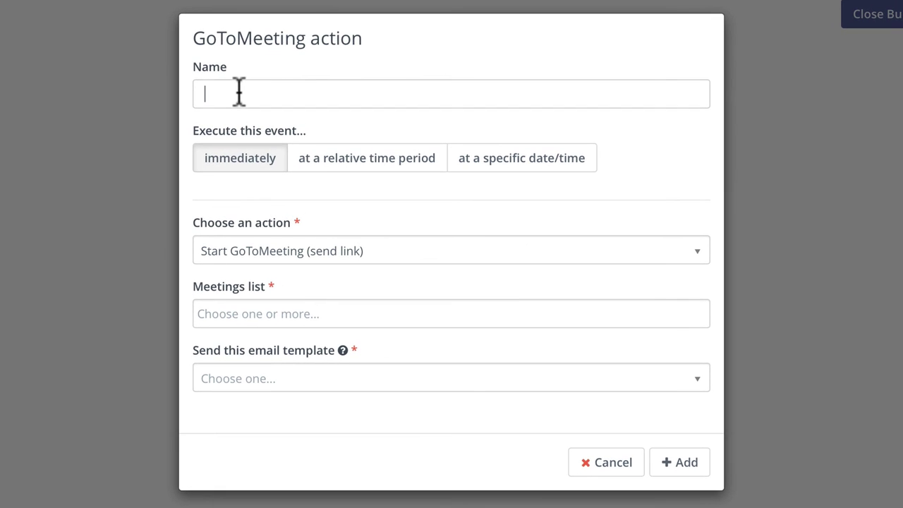
{"action": "type", "text": "send link"}
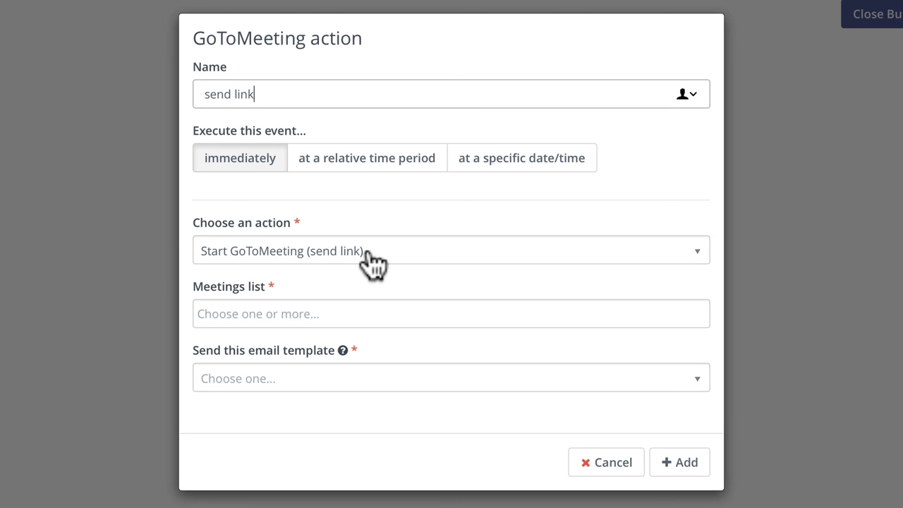
{"action": "left_click", "coordinate": [289, 313]}
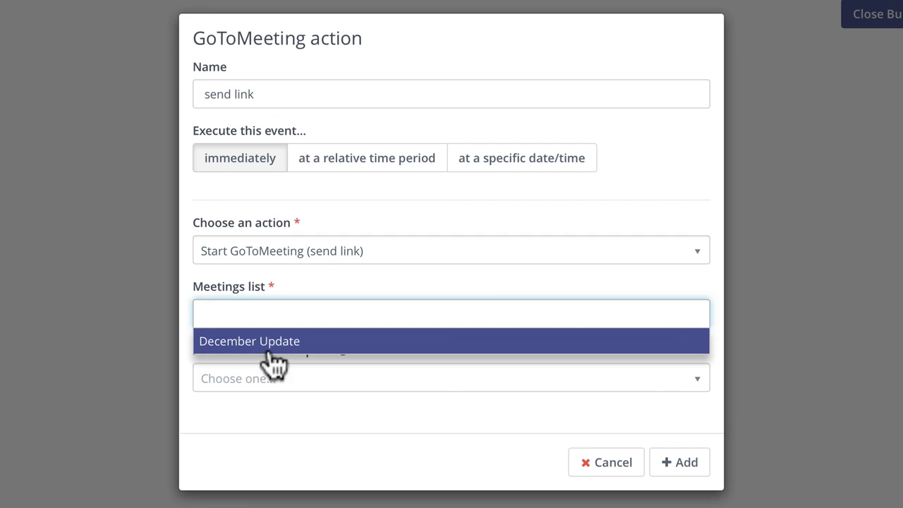
{"action": "left_click", "coordinate": [249, 344]}
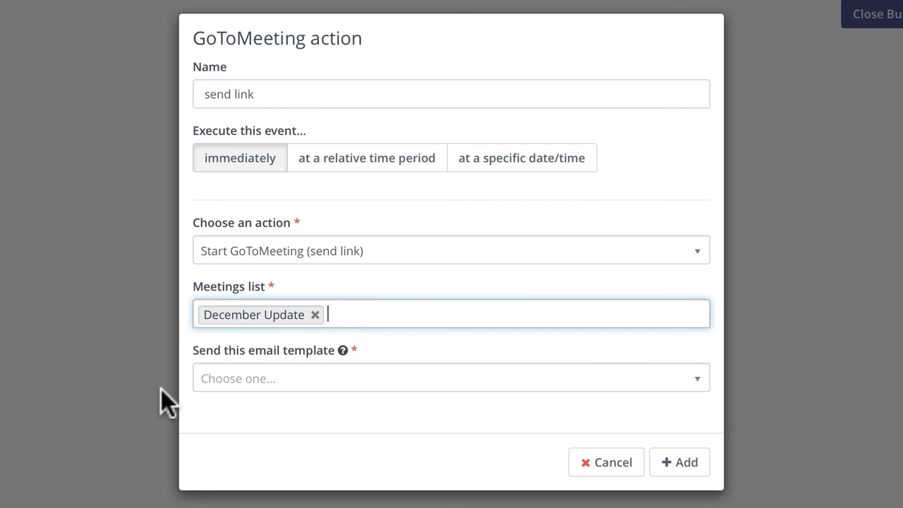
{"action": "left_click", "coordinate": [233, 379]}
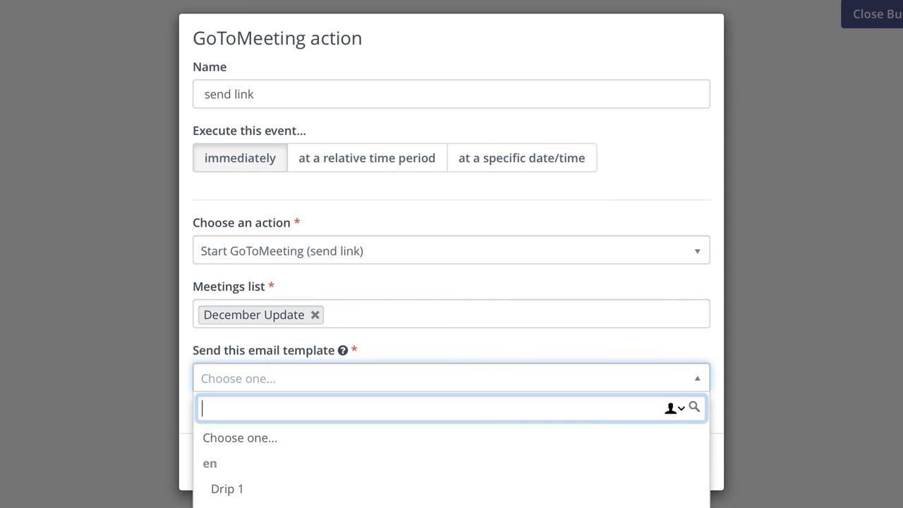
{"action": "left_click", "coordinate": [227, 502]}
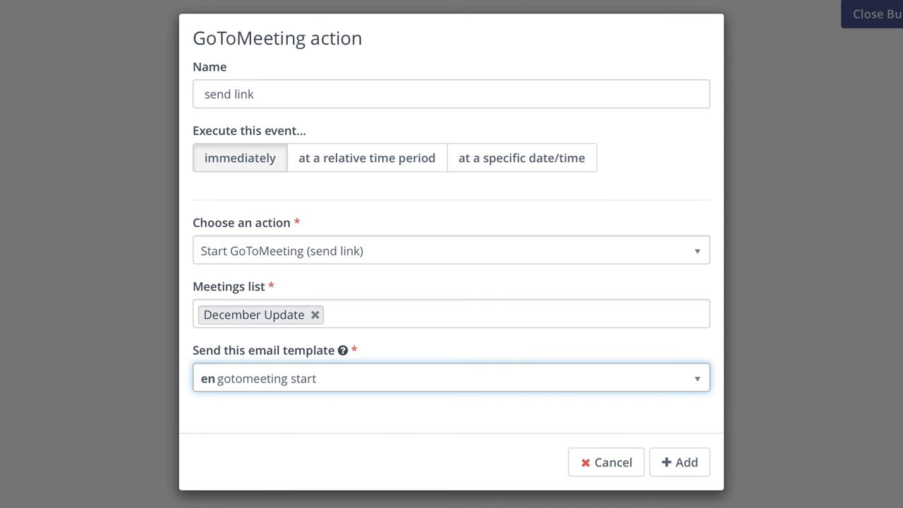
Have the action run immediately, add it, then close the builder and save the campaign.
{"action": "left_click", "coordinate": [322, 163]}
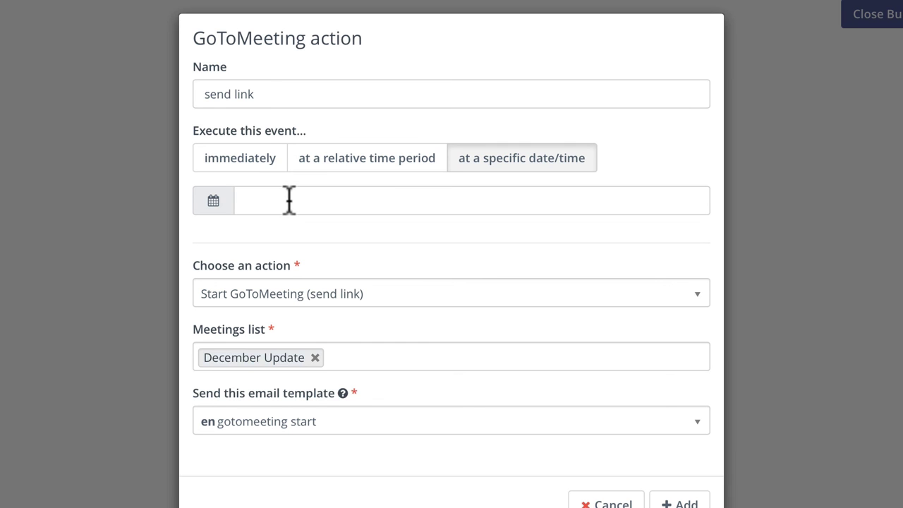
{"action": "left_click", "coordinate": [245, 160]}
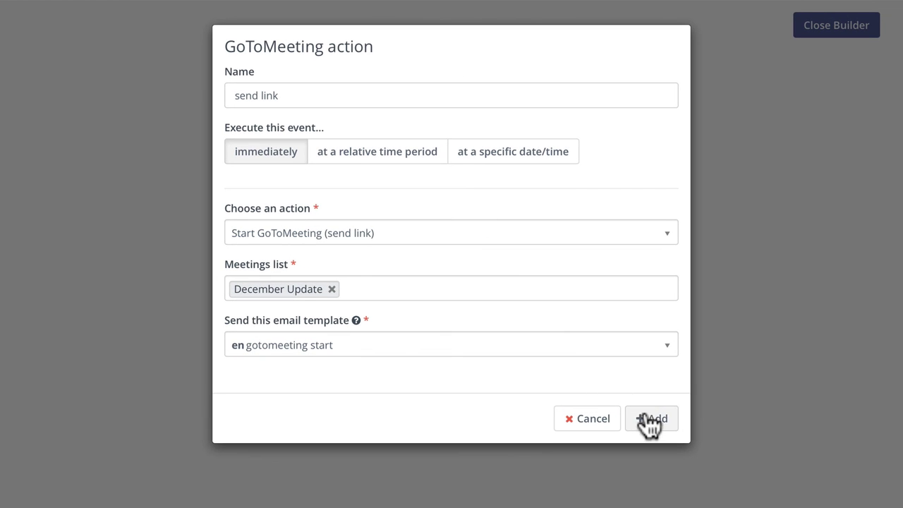
{"action": "left_click", "coordinate": [652, 419]}
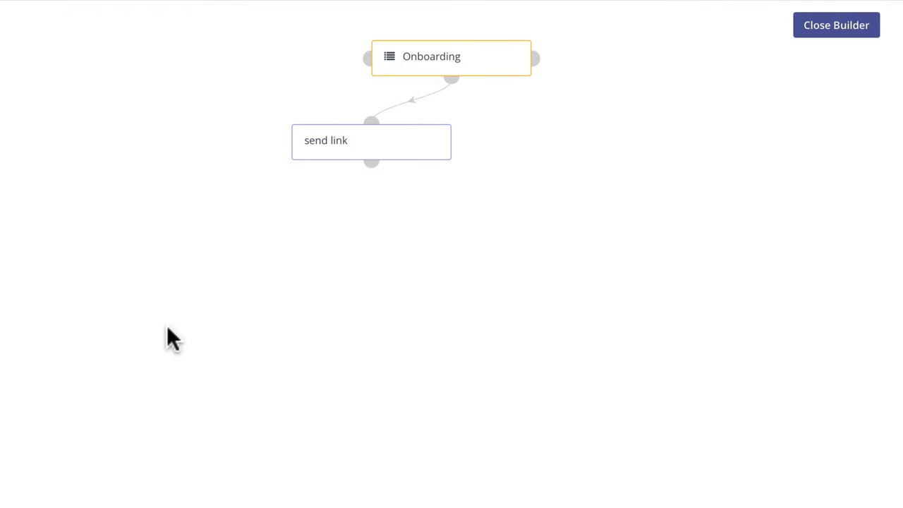
{"action": "left_click", "coordinate": [842, 28]}
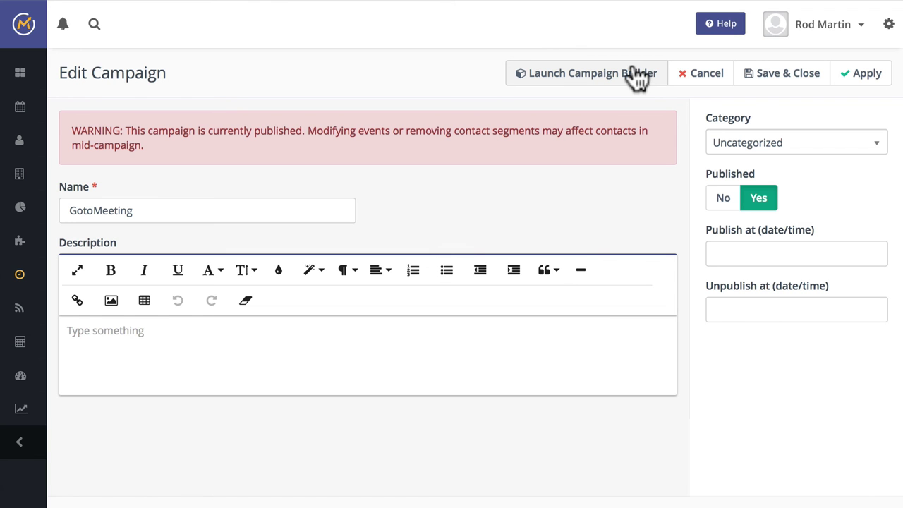
{"action": "left_click", "coordinate": [784, 74]}
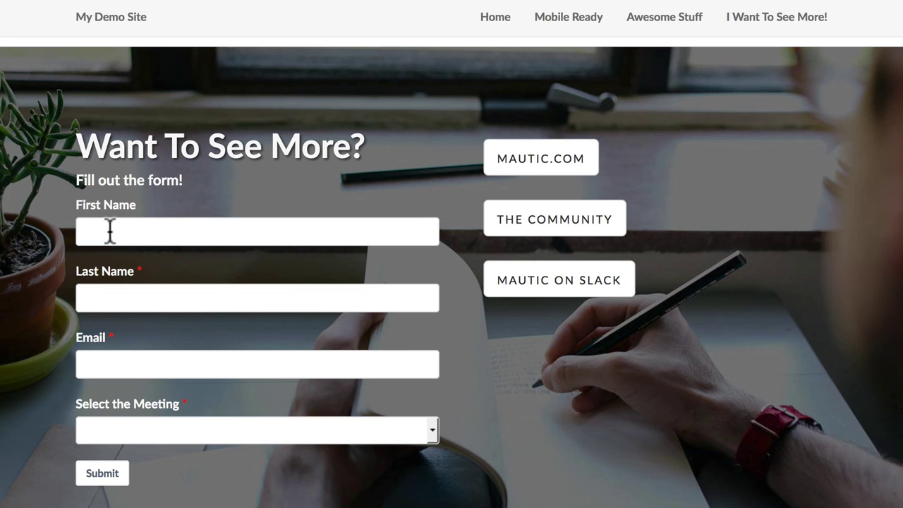
Check that the demo form's Select the Meeting dropdown lists December Update, picking nothing.
{"action": "left_click", "coordinate": [118, 433]}
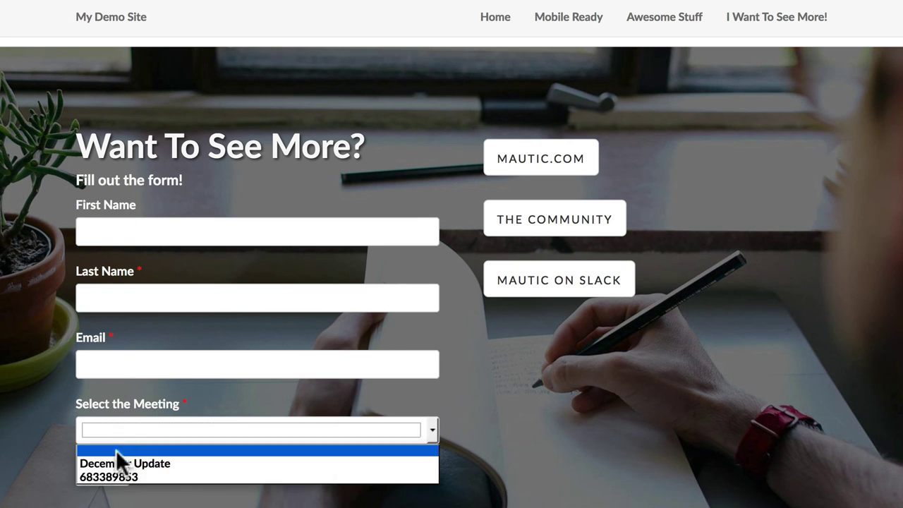
{"action": "left_click", "coordinate": [22, 333]}
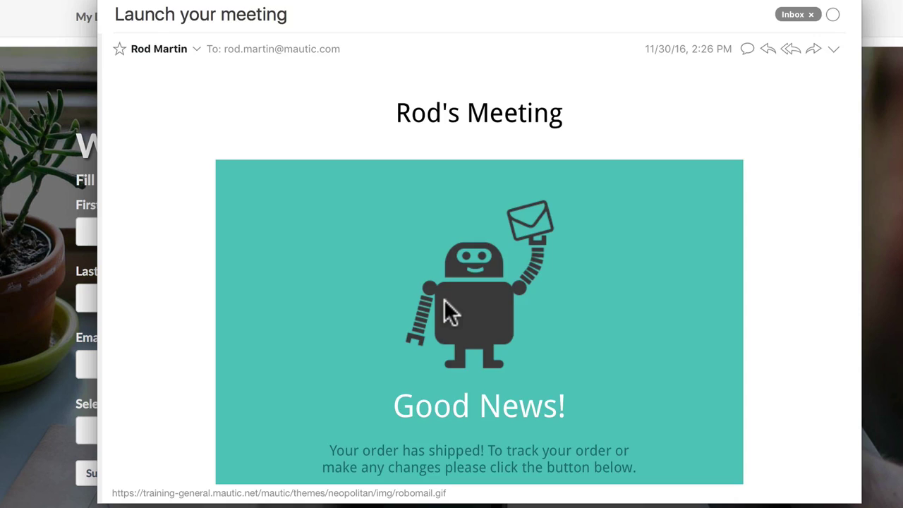
Scroll the 'Launch your meeting' email down to its 'Click here to start your Meeting' button.
{"action": "scroll", "coordinate": [443, 310], "scroll_direction": "down", "scroll_amount": 5}
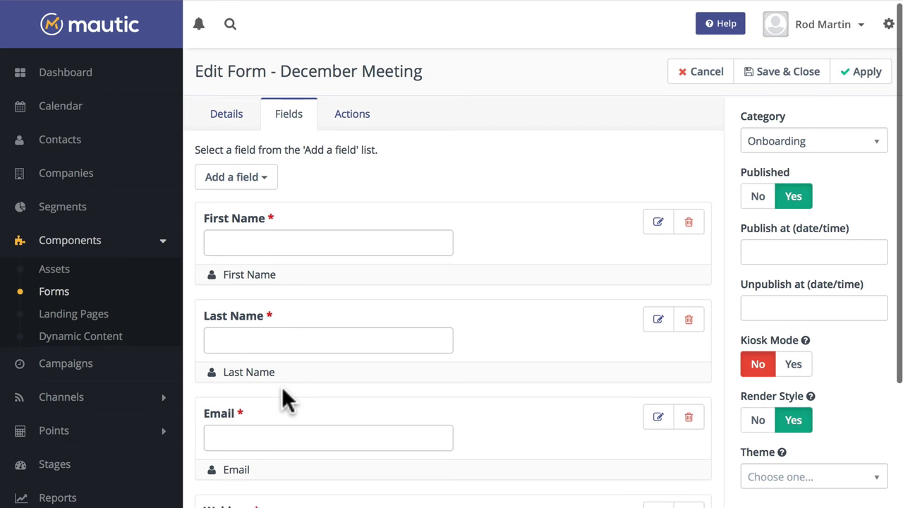
Review the available field types without adding one, then switch to the December Meeting form's actions.
{"action": "scroll", "coordinate": [282, 386], "scroll_direction": "down", "scroll_amount": 1}
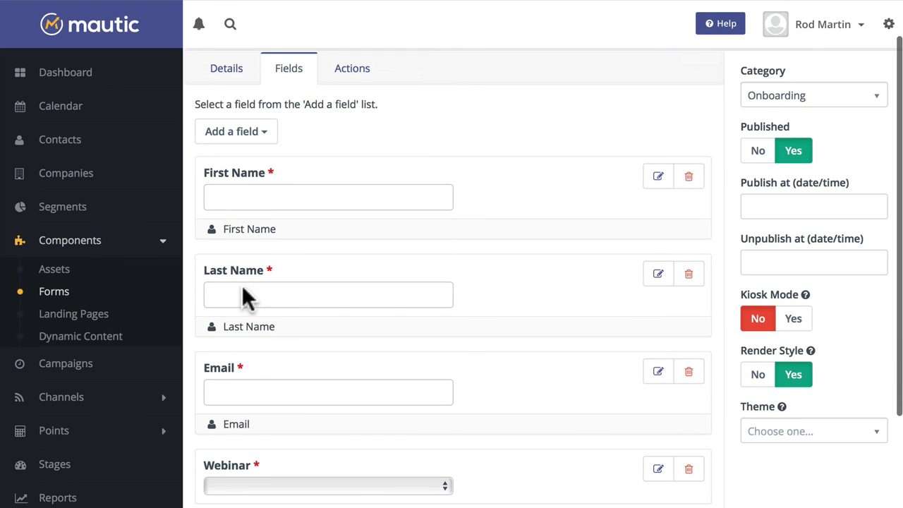
{"action": "left_click", "coordinate": [236, 131]}
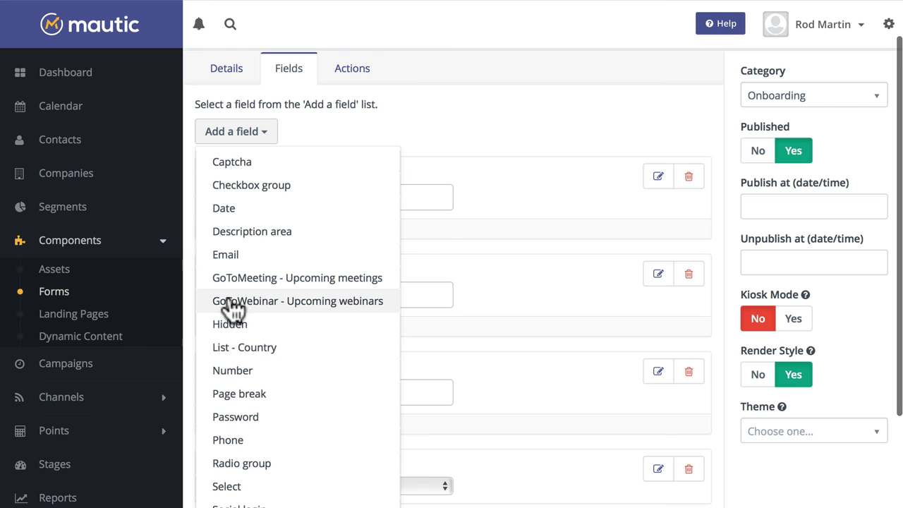
{"action": "left_click", "coordinate": [554, 296]}
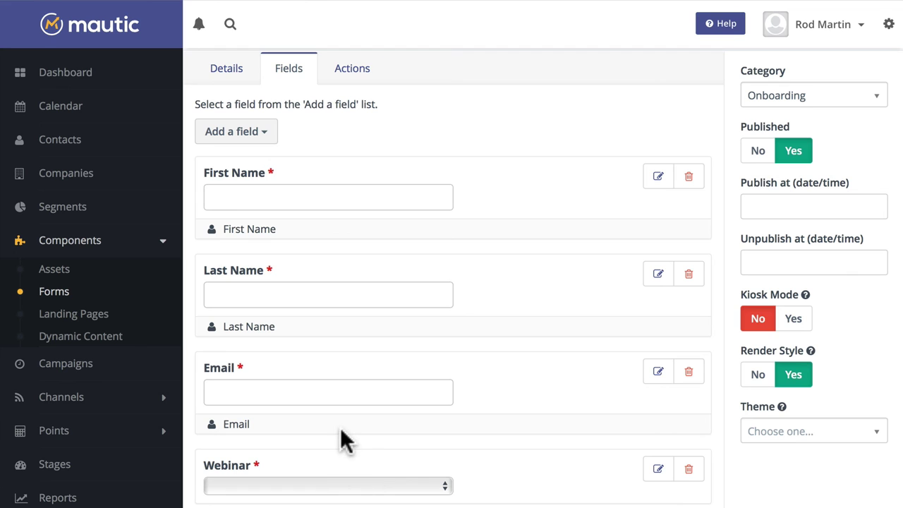
{"action": "scroll", "coordinate": [342, 431], "scroll_direction": "up", "scroll_amount": 1}
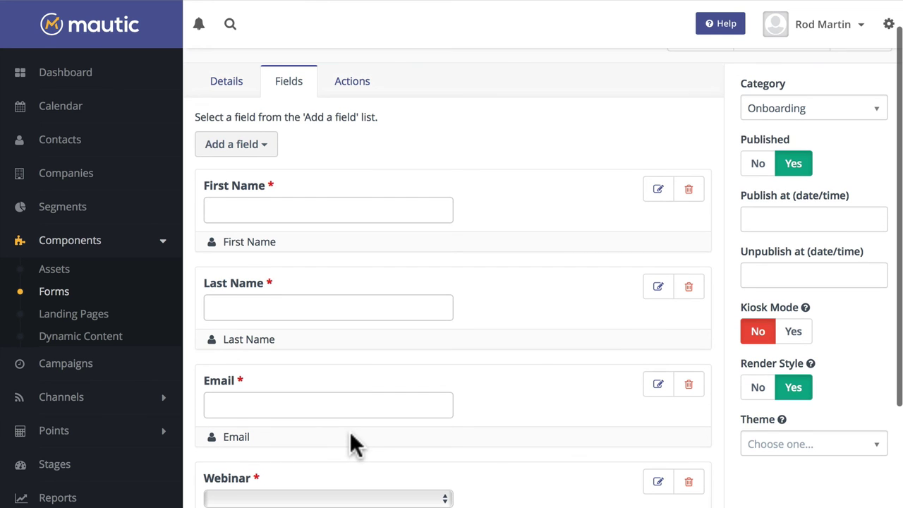
{"action": "left_click", "coordinate": [355, 82]}
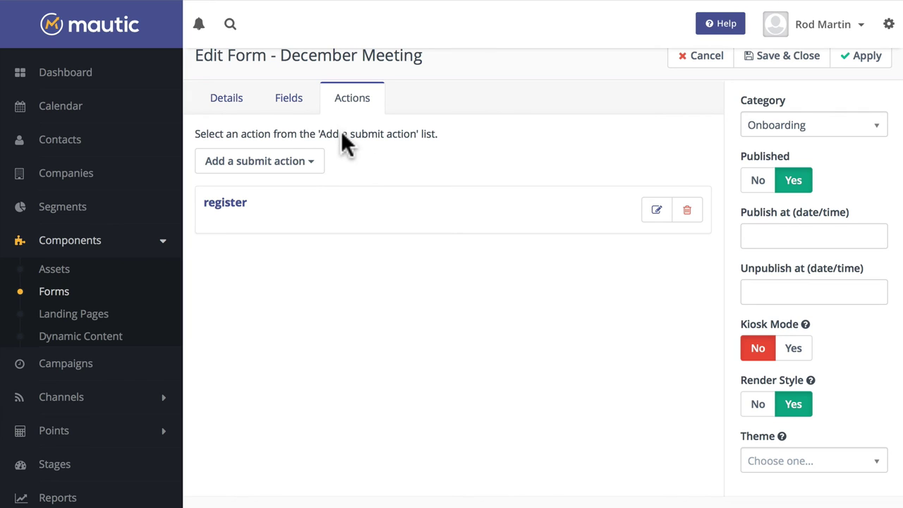
Edit the 'register' action, keeping Product Update as the webinar, and save the change.
{"action": "left_click", "coordinate": [268, 168]}
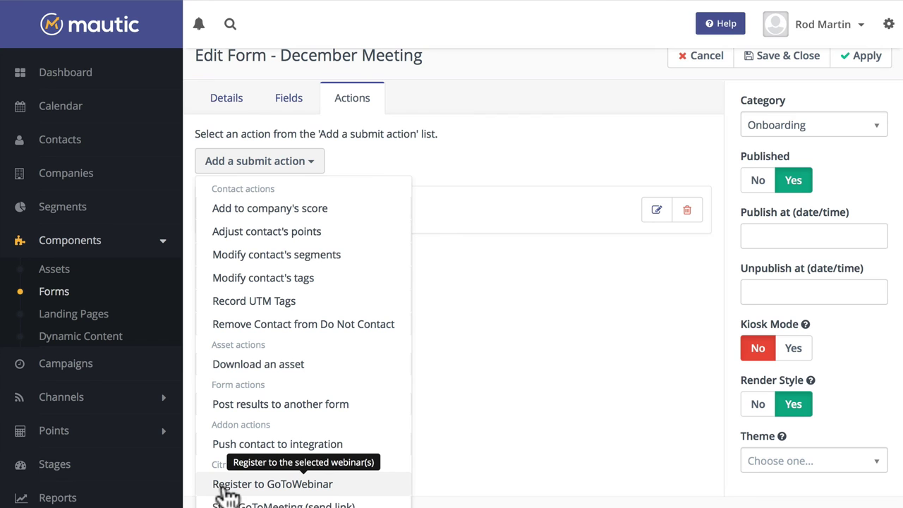
{"action": "left_click", "coordinate": [554, 413]}
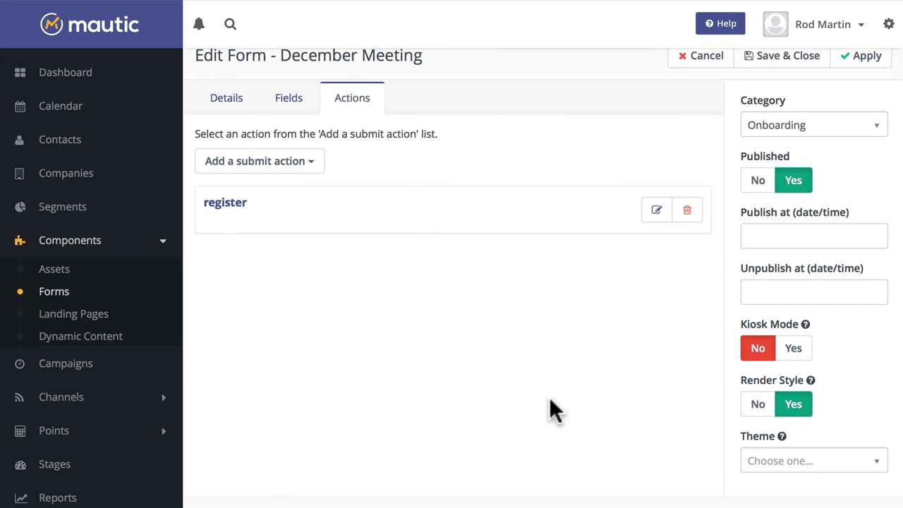
{"action": "left_click", "coordinate": [227, 203]}
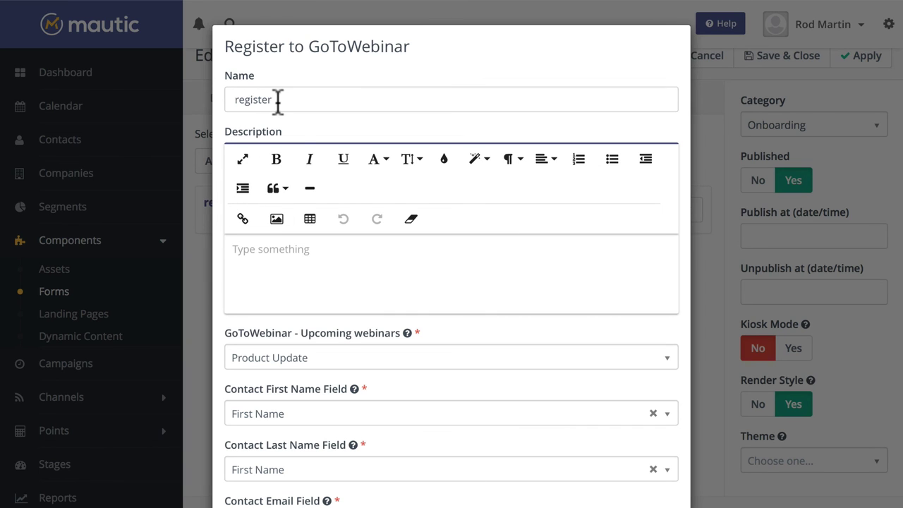
{"action": "left_click", "coordinate": [298, 365]}
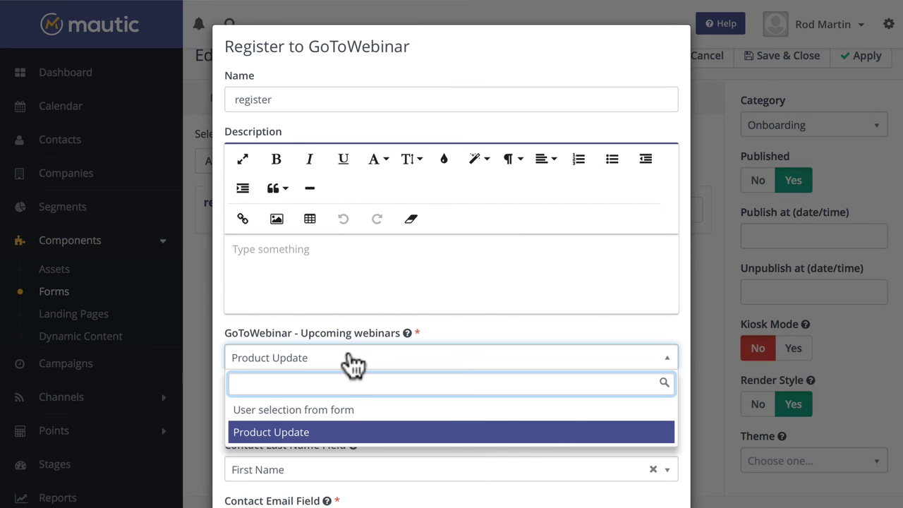
{"action": "left_click", "coordinate": [303, 429]}
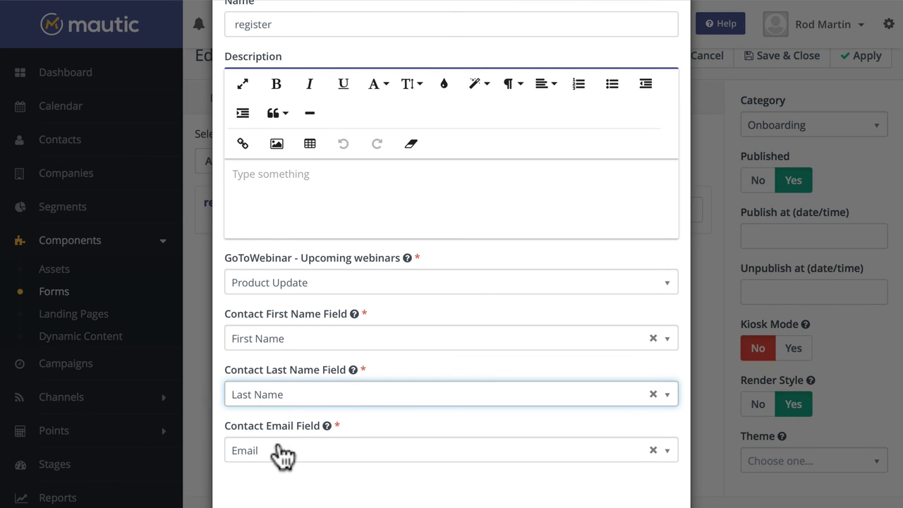
{"action": "scroll", "coordinate": [282, 457], "scroll_direction": "down", "scroll_amount": 2}
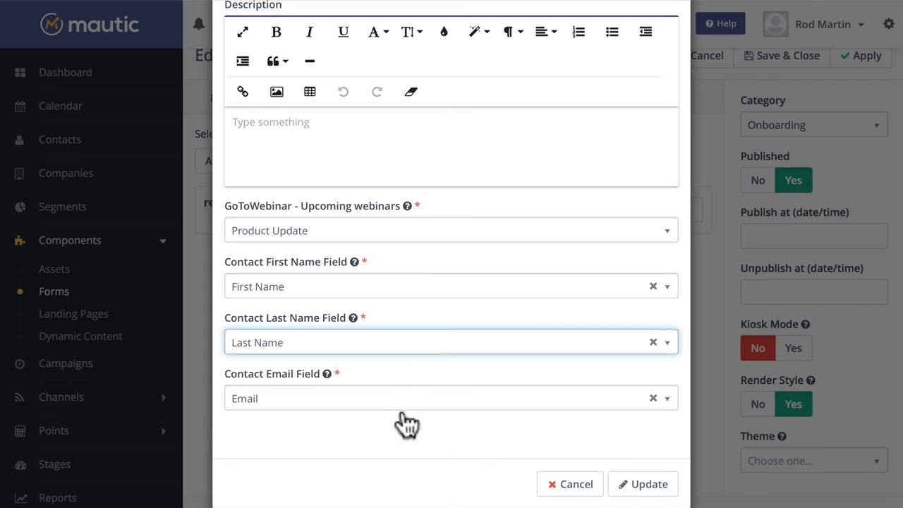
{"action": "left_click", "coordinate": [649, 485]}
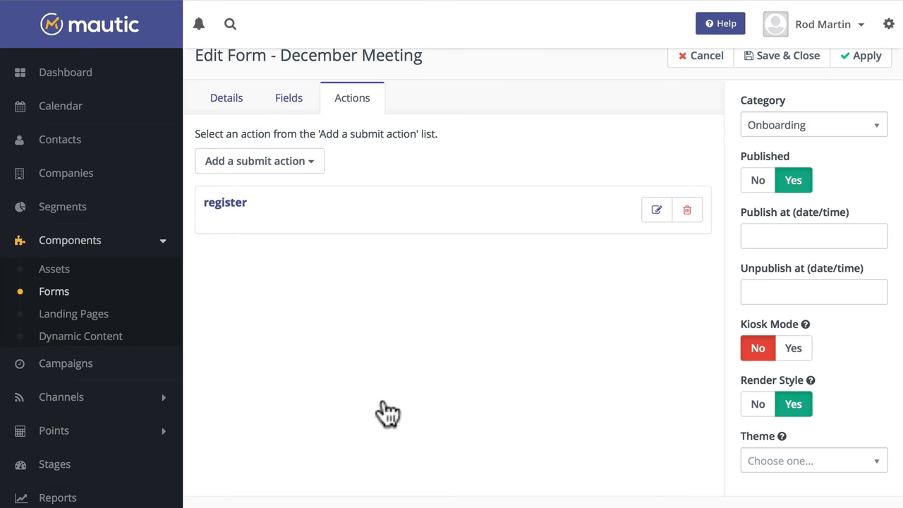